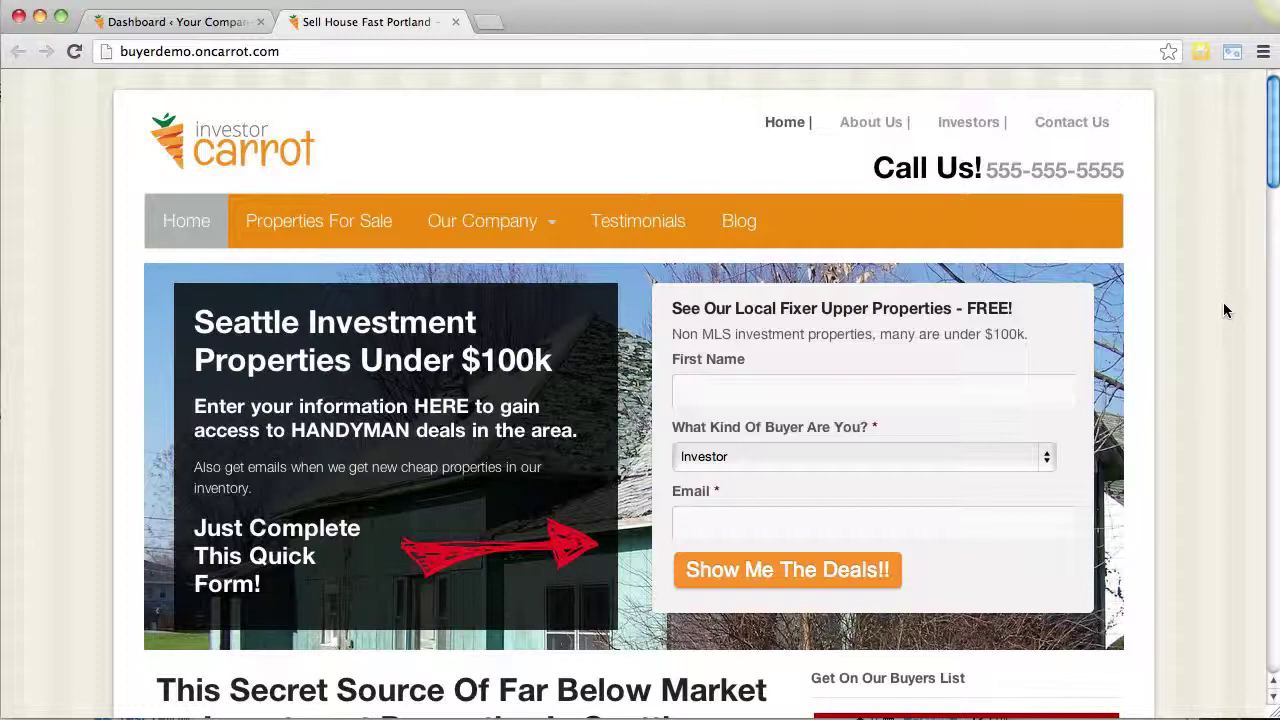
Scroll the Carrot homepage down to the 'Hear What Others Have To Say' testimonials widget
scroll(1224, 311, down, 3)
scroll(1226, 310, down, 3)
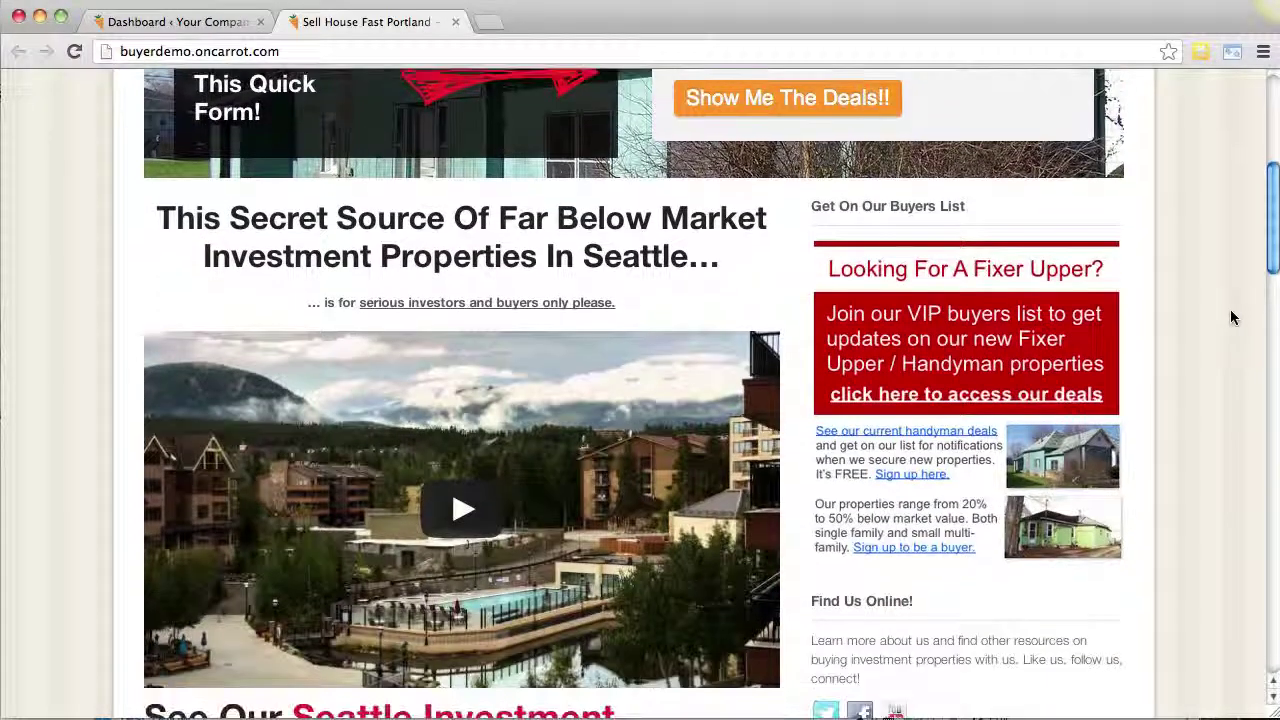
scroll(1232, 317, down, 2)
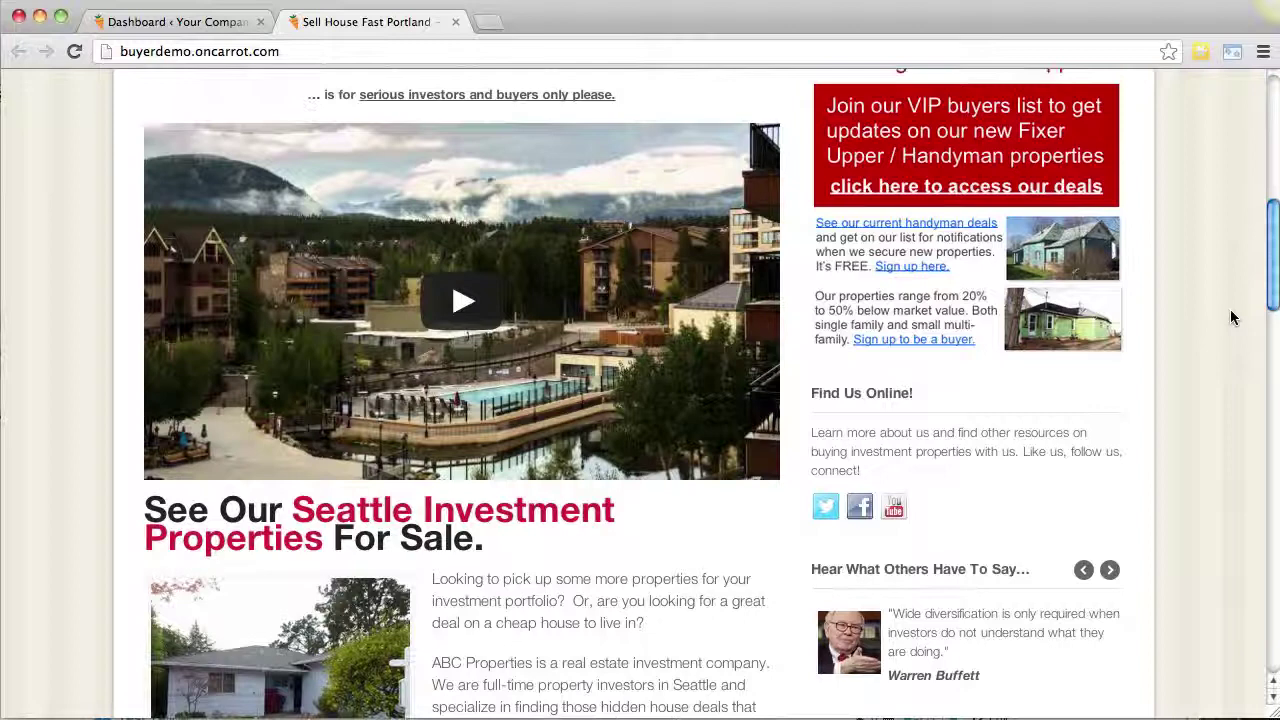
scroll(1230, 317, up, 2)
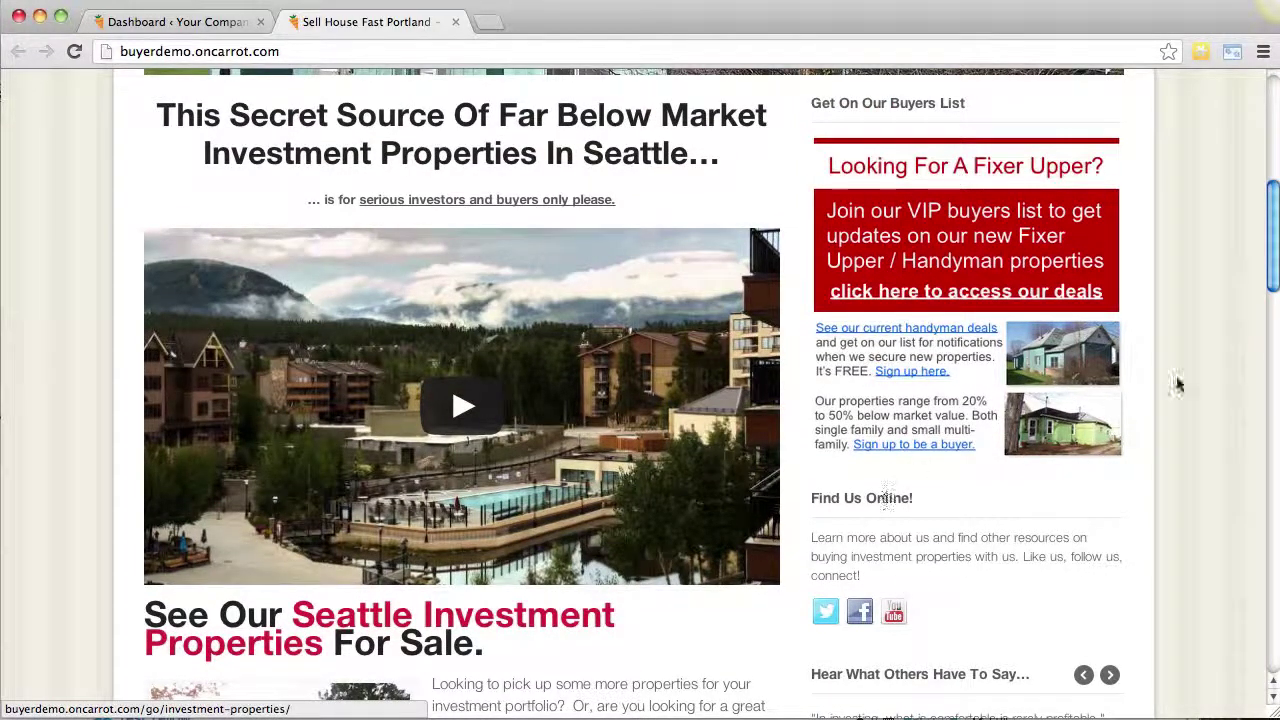
scroll(1225, 398, down, 1)
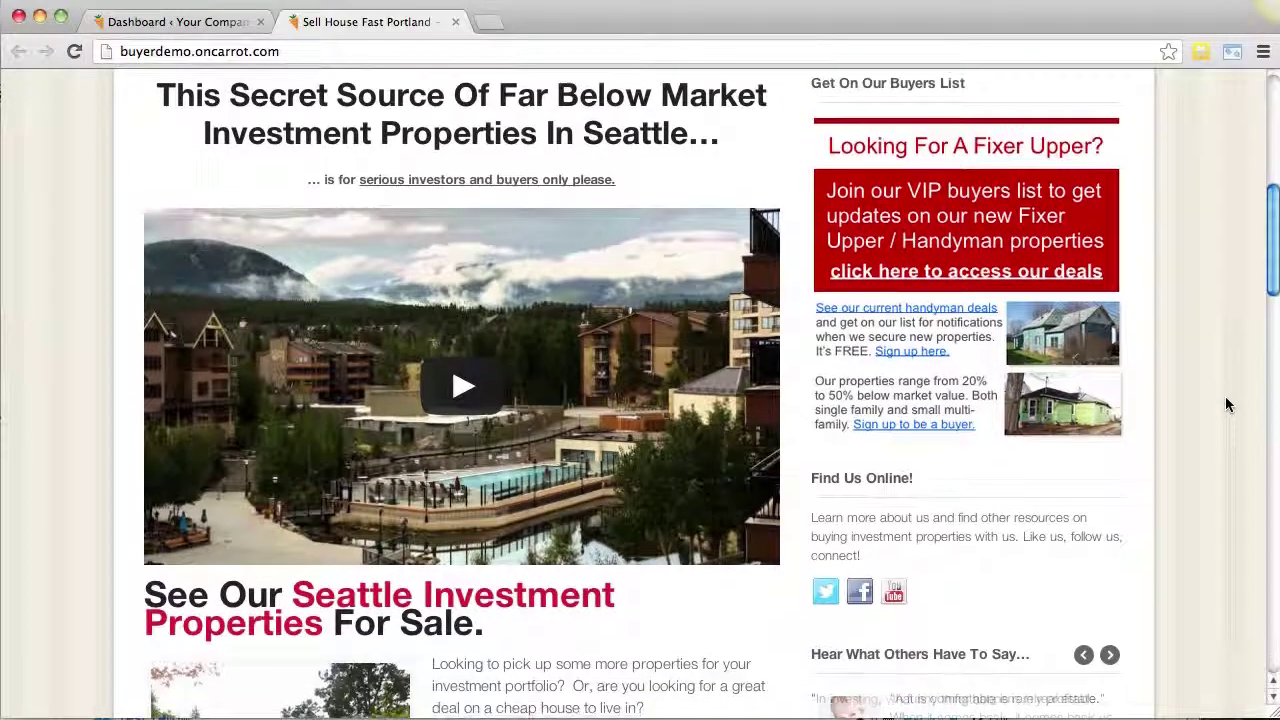
scroll(1228, 404, down, 3)
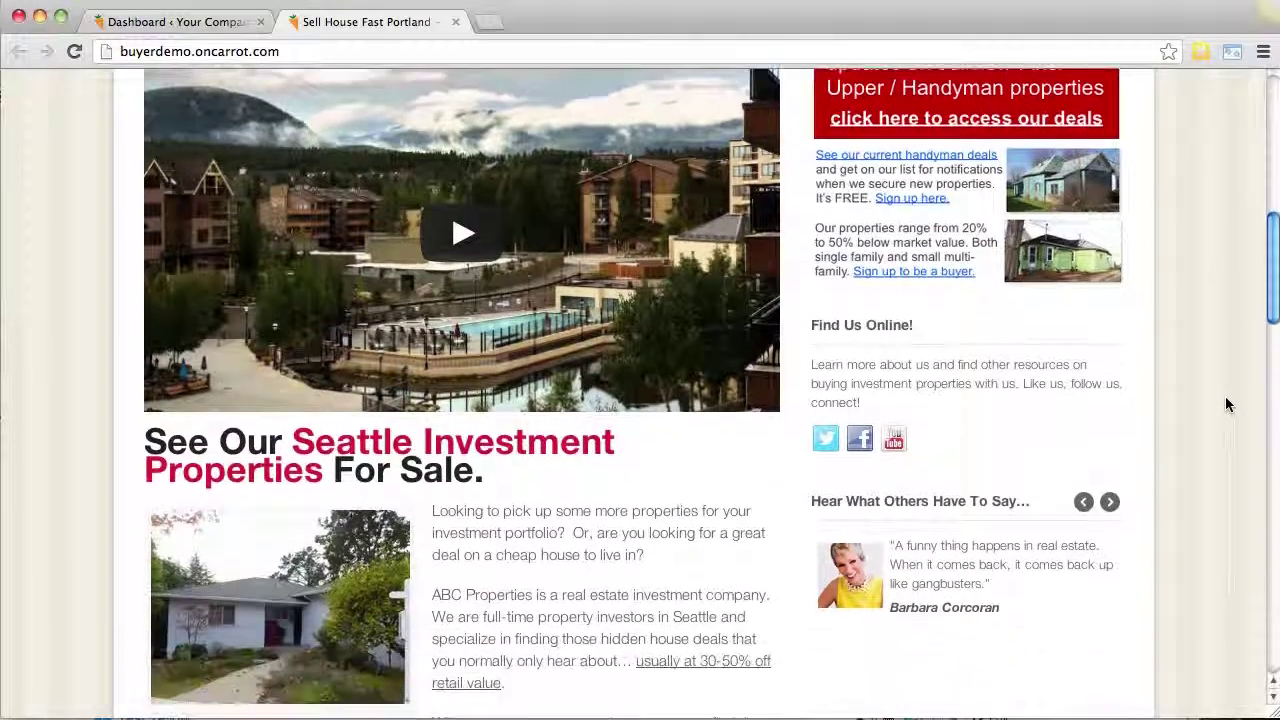
scroll(1228, 400, up, 4)
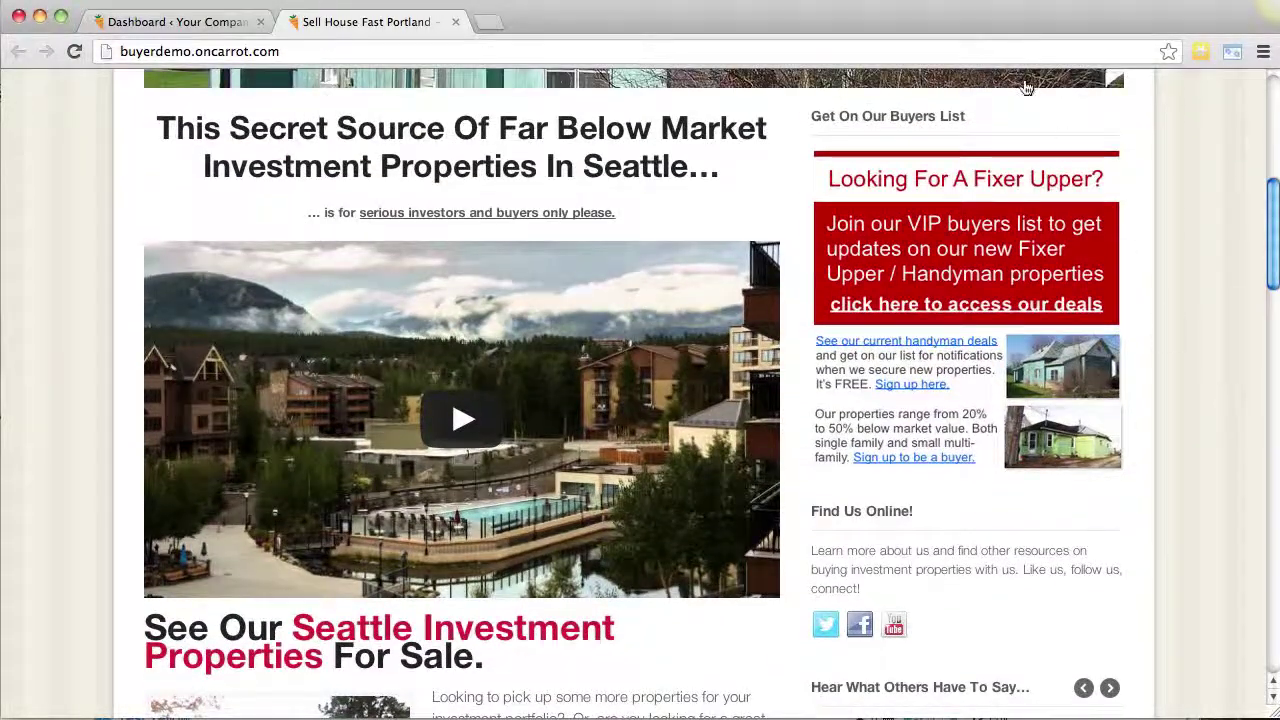
scroll(1197, 328, down, 5)
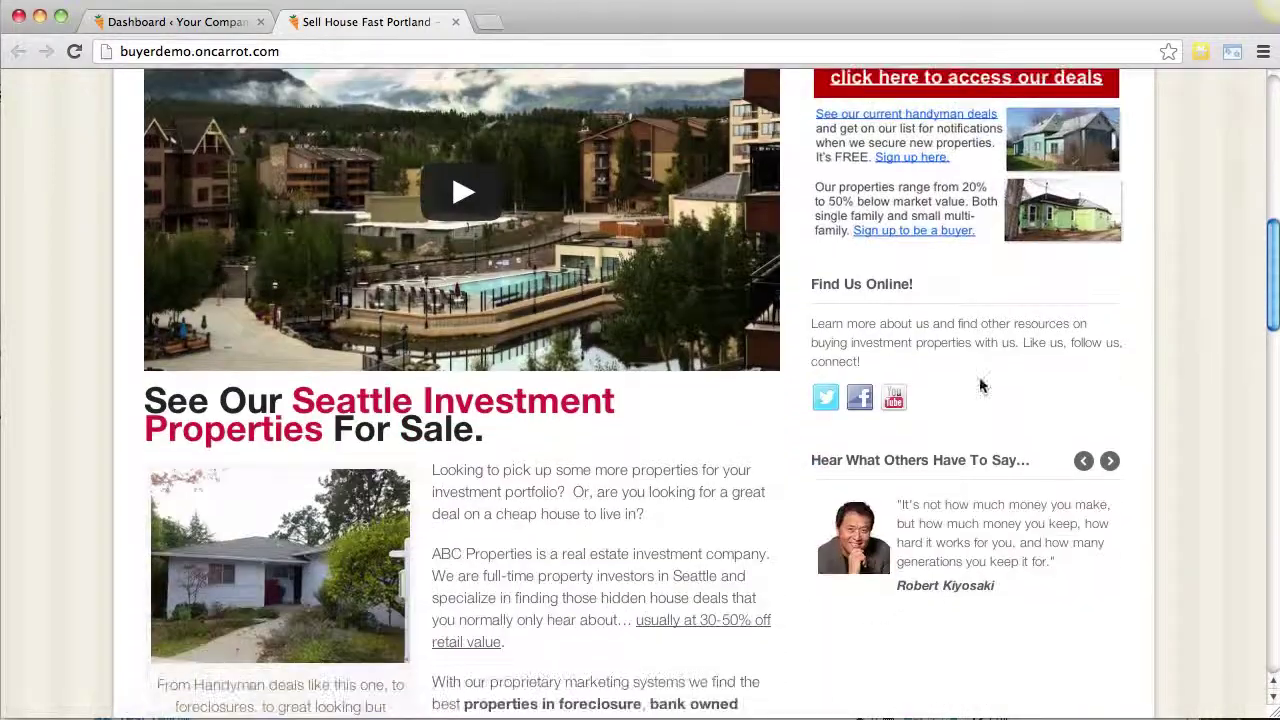
scroll(1213, 344, down, 1)
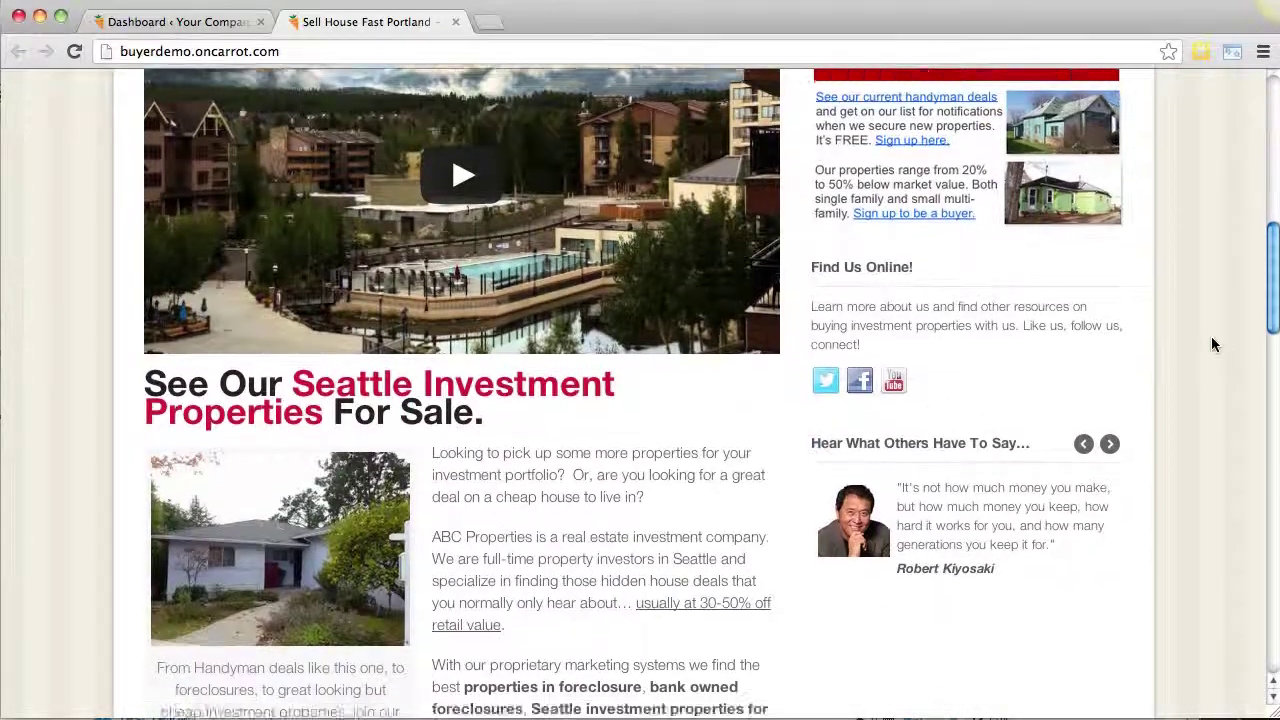
scroll(1211, 344, down, 2)
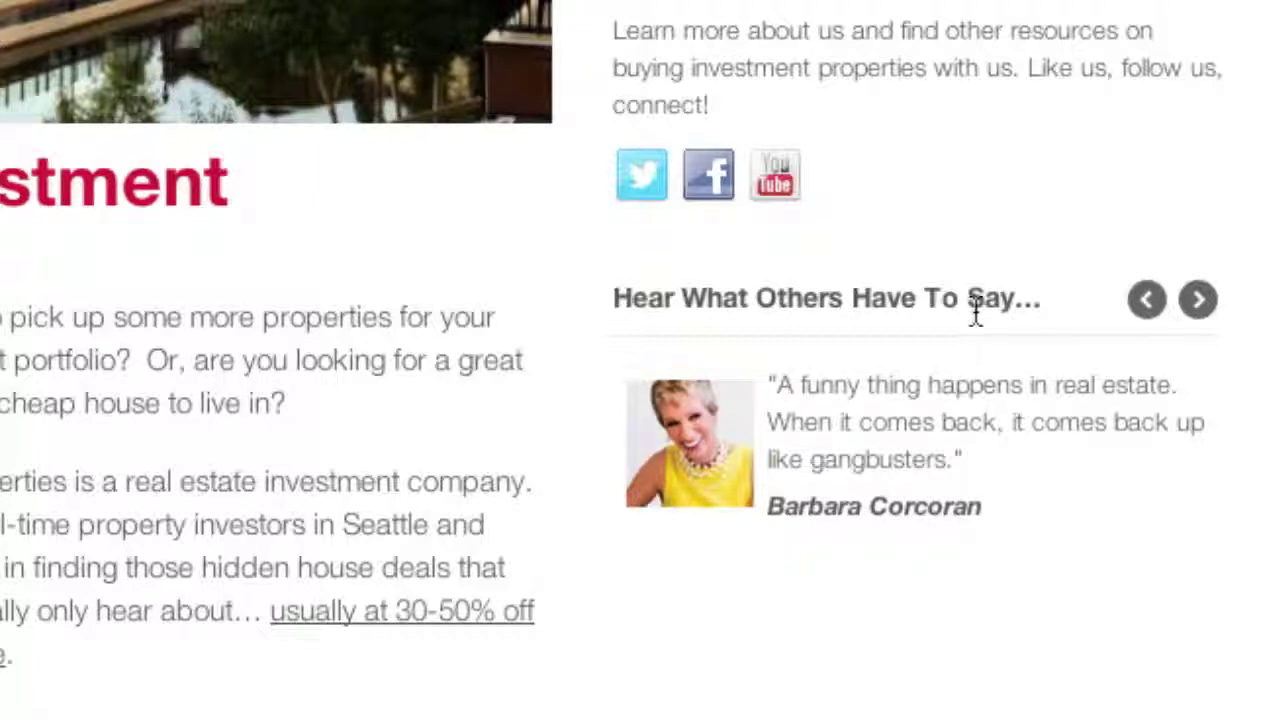
Highlight the testimonials heading, quote and author on the live site, then switch to the admin dashboard
drag(611, 297, 1043, 314)
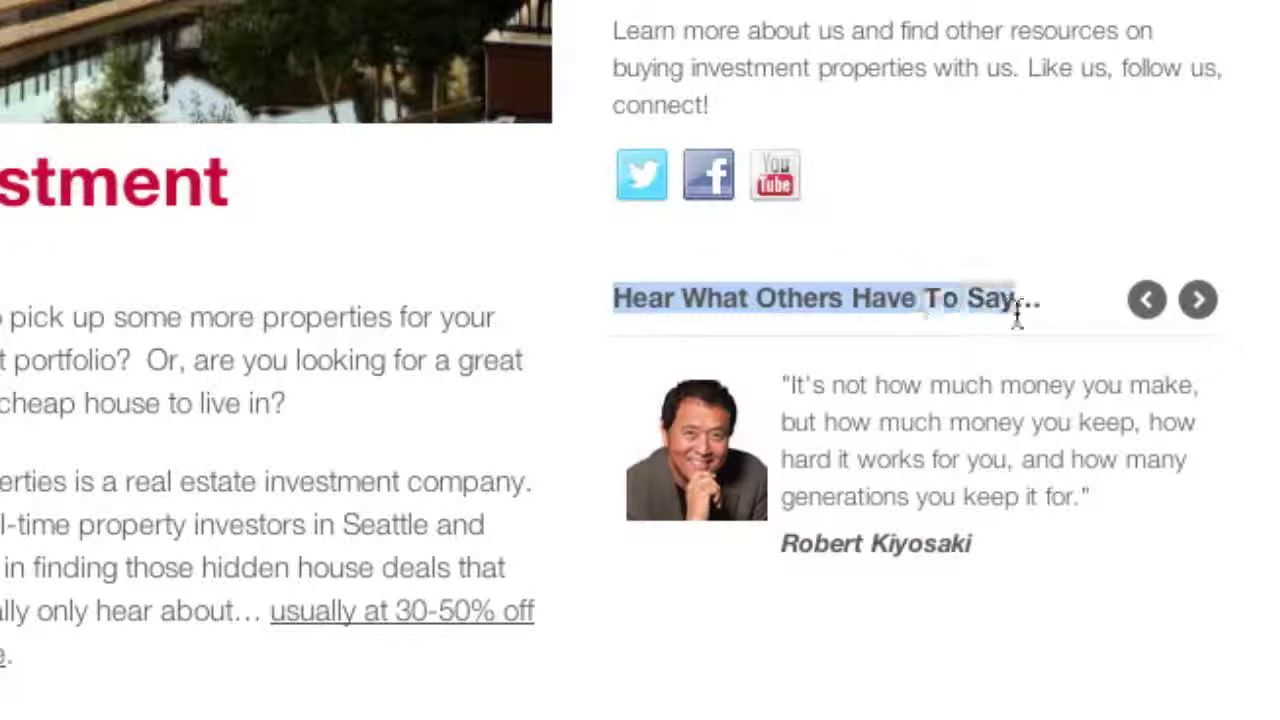
click(1043, 314)
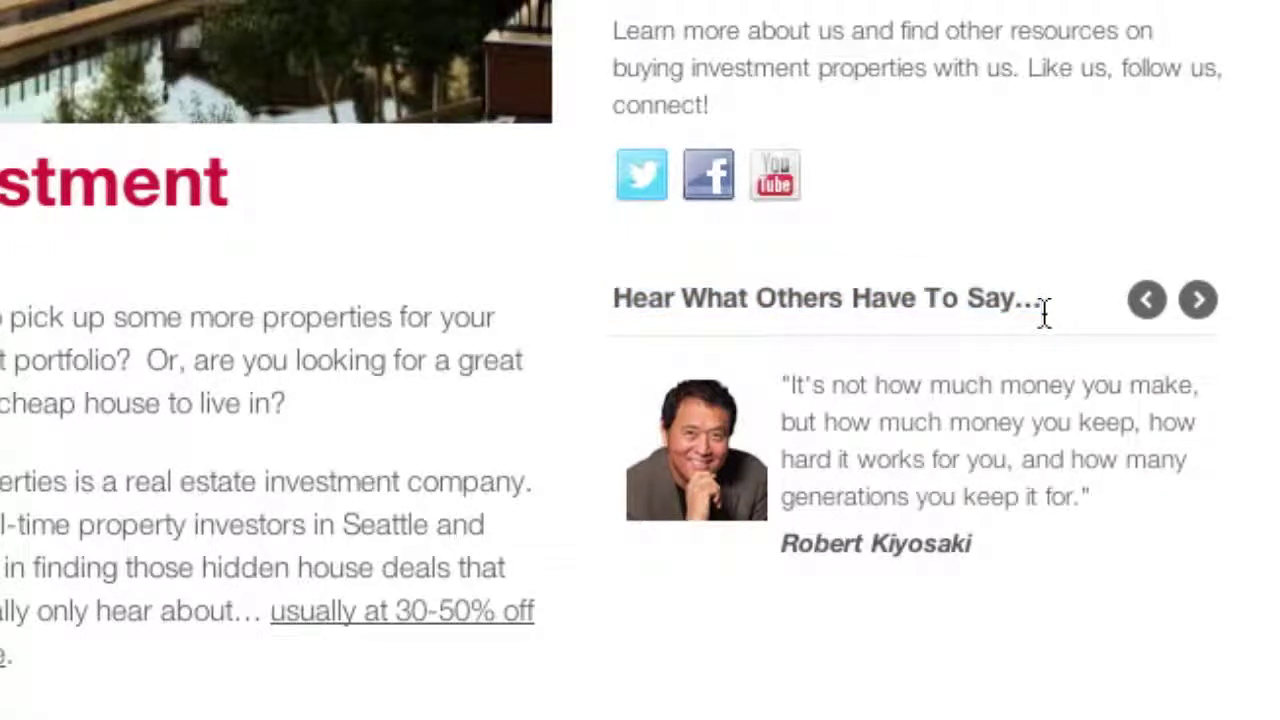
drag(1018, 545, 952, 503)
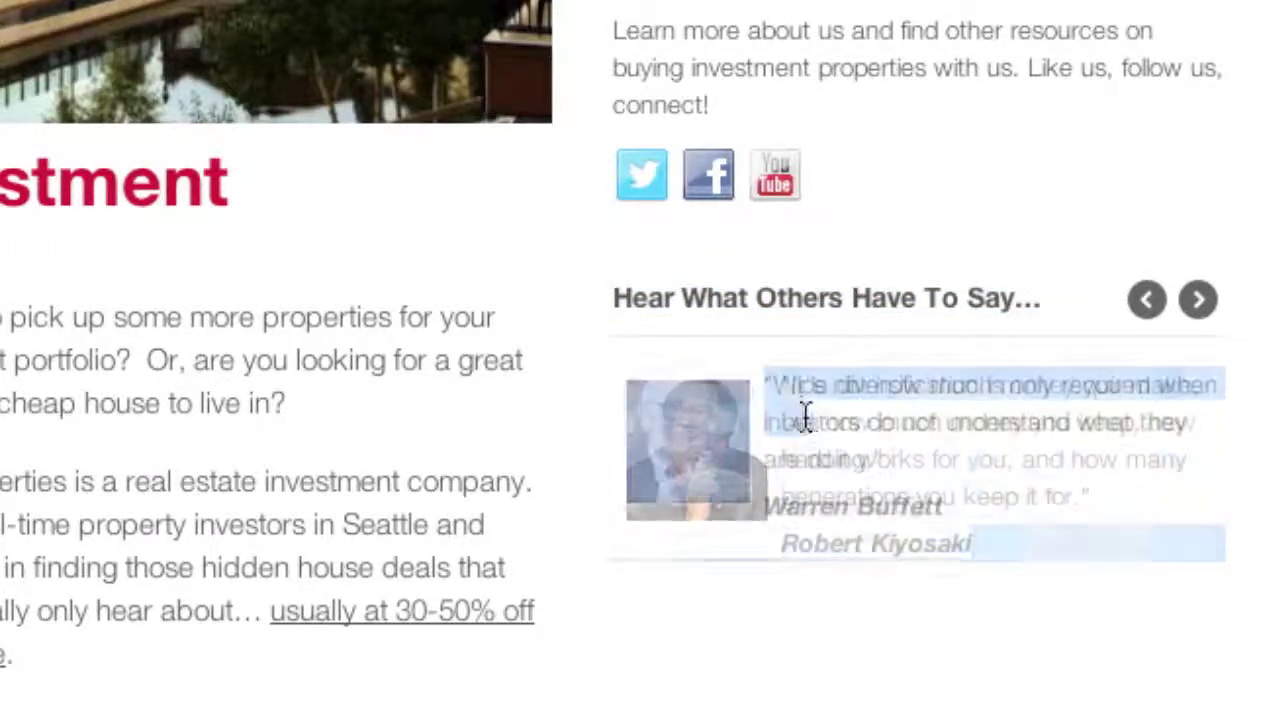
click(952, 503)
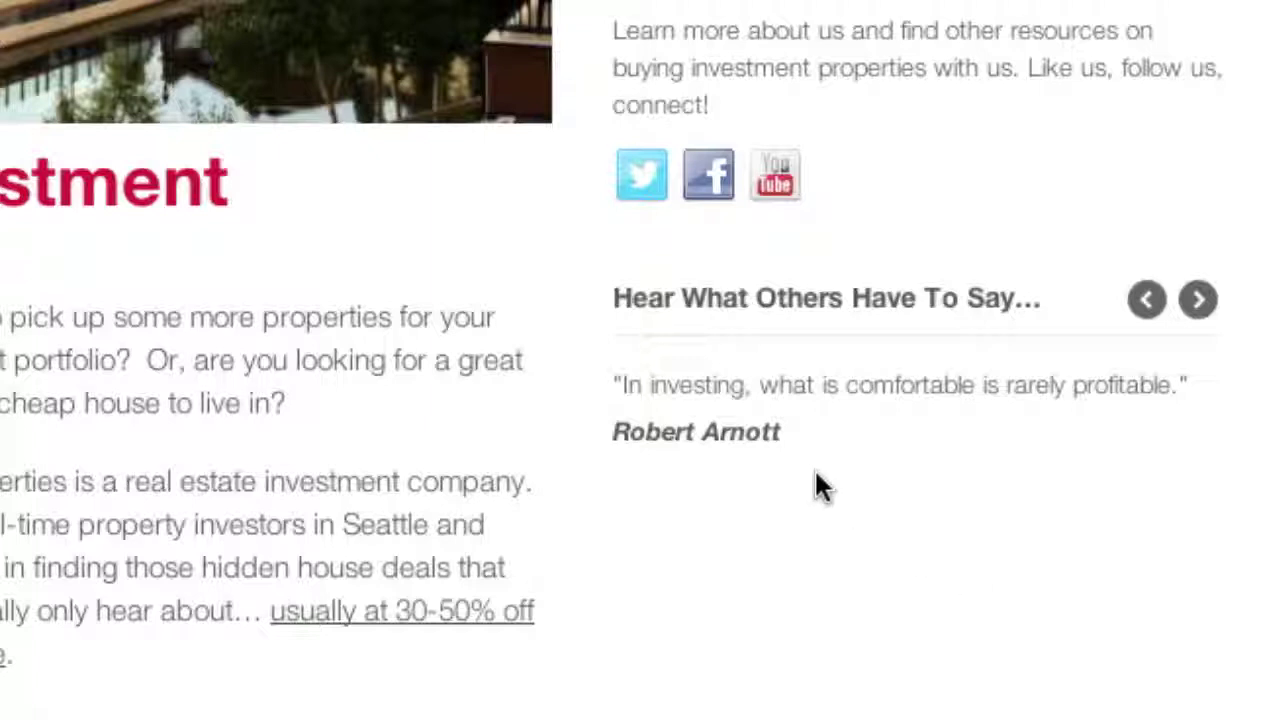
drag(806, 443, 605, 388)
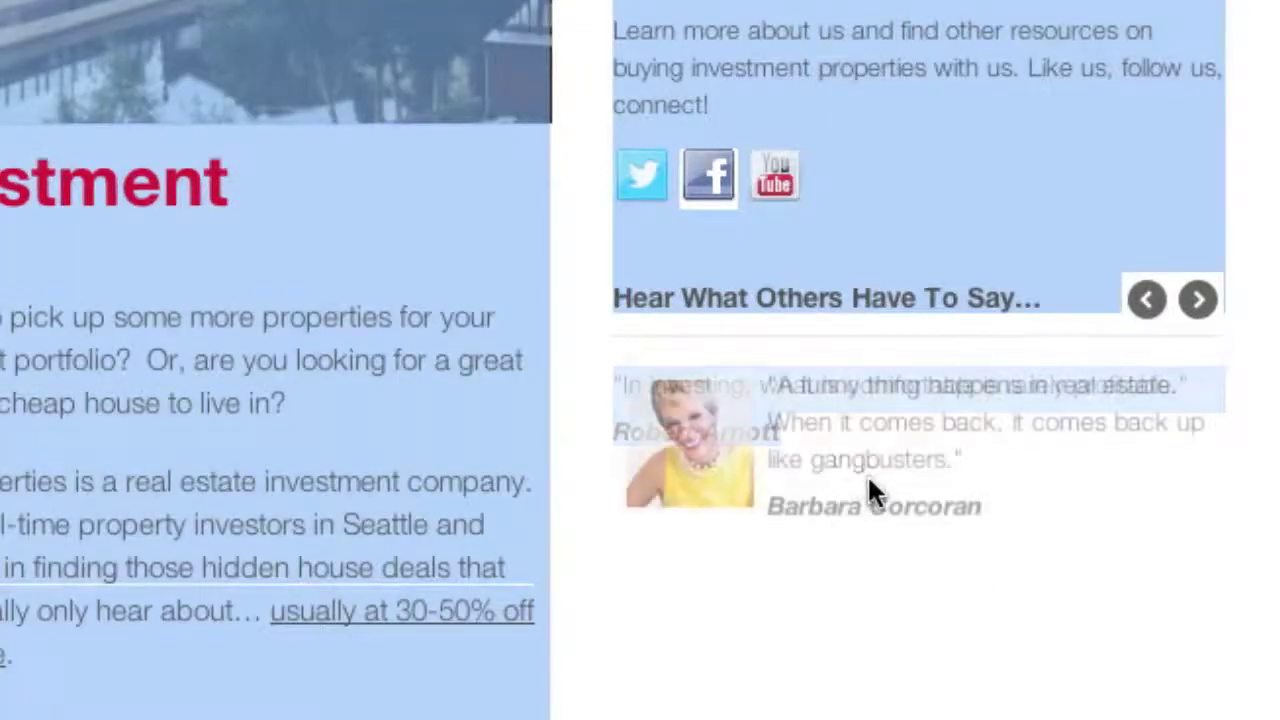
click(867, 474)
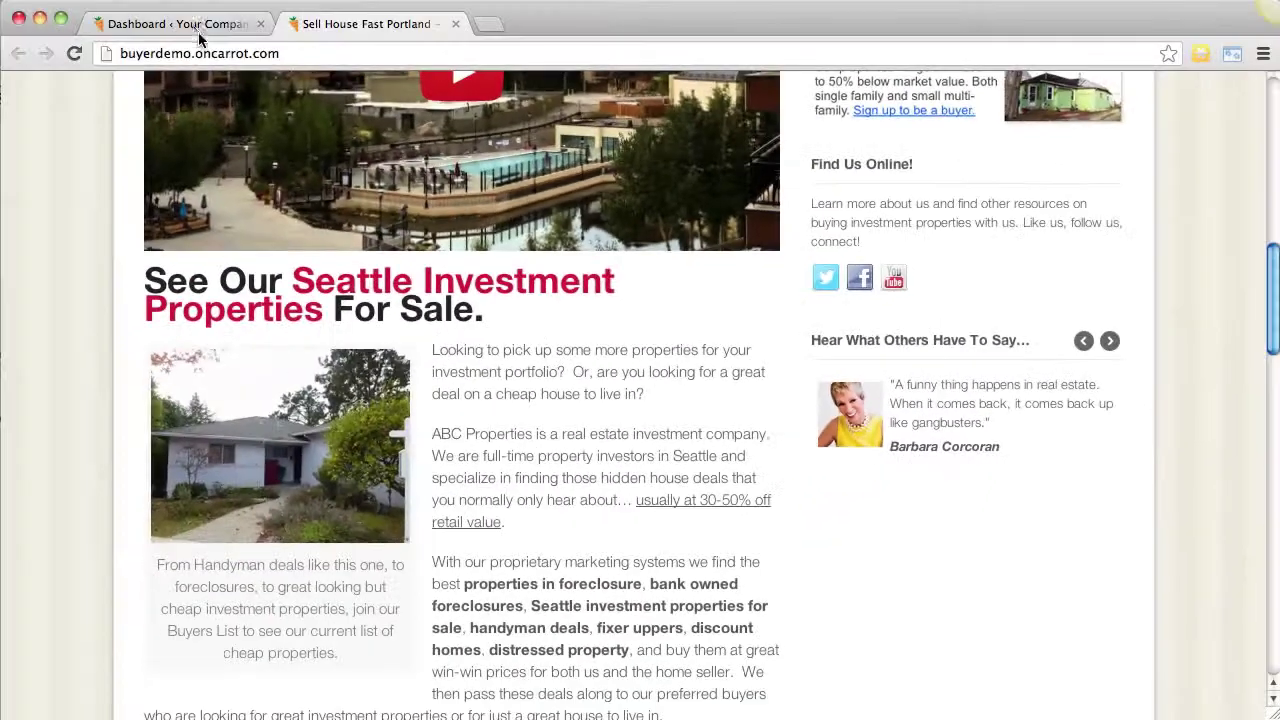
click(195, 25)
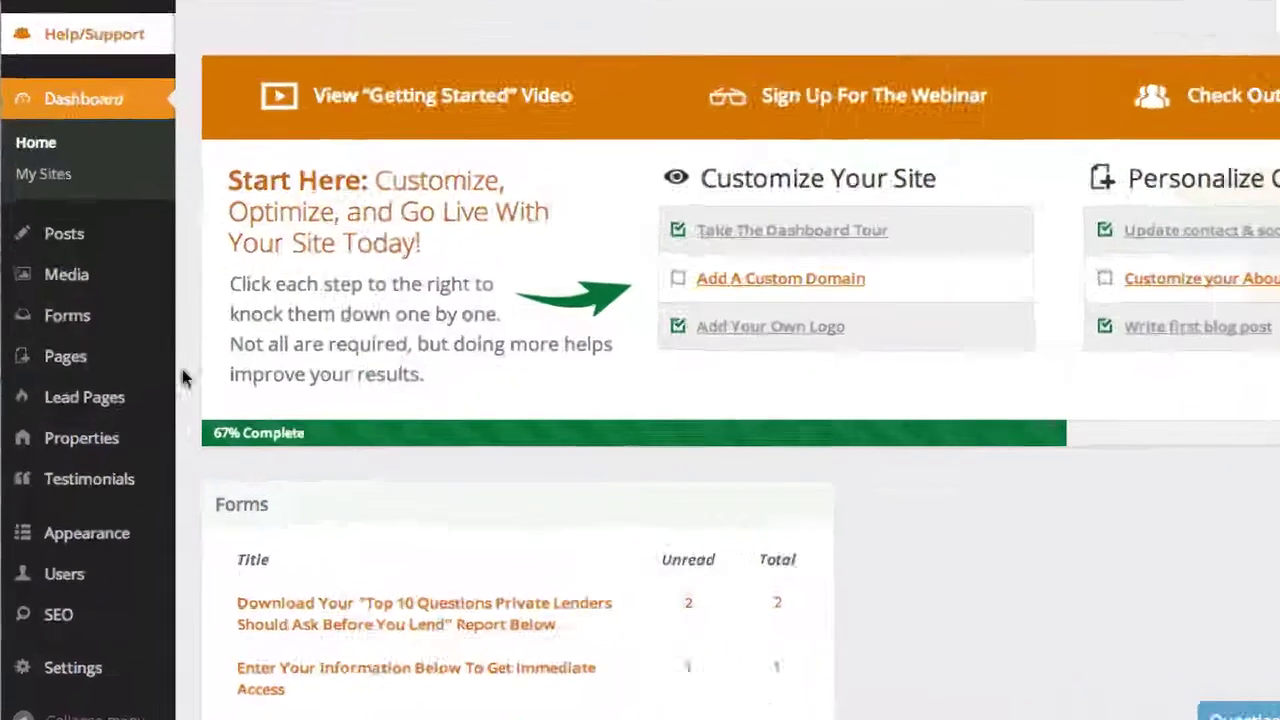
Open Testimonials from the admin menu to list the four published investor quotes
mouse_move(99, 502)
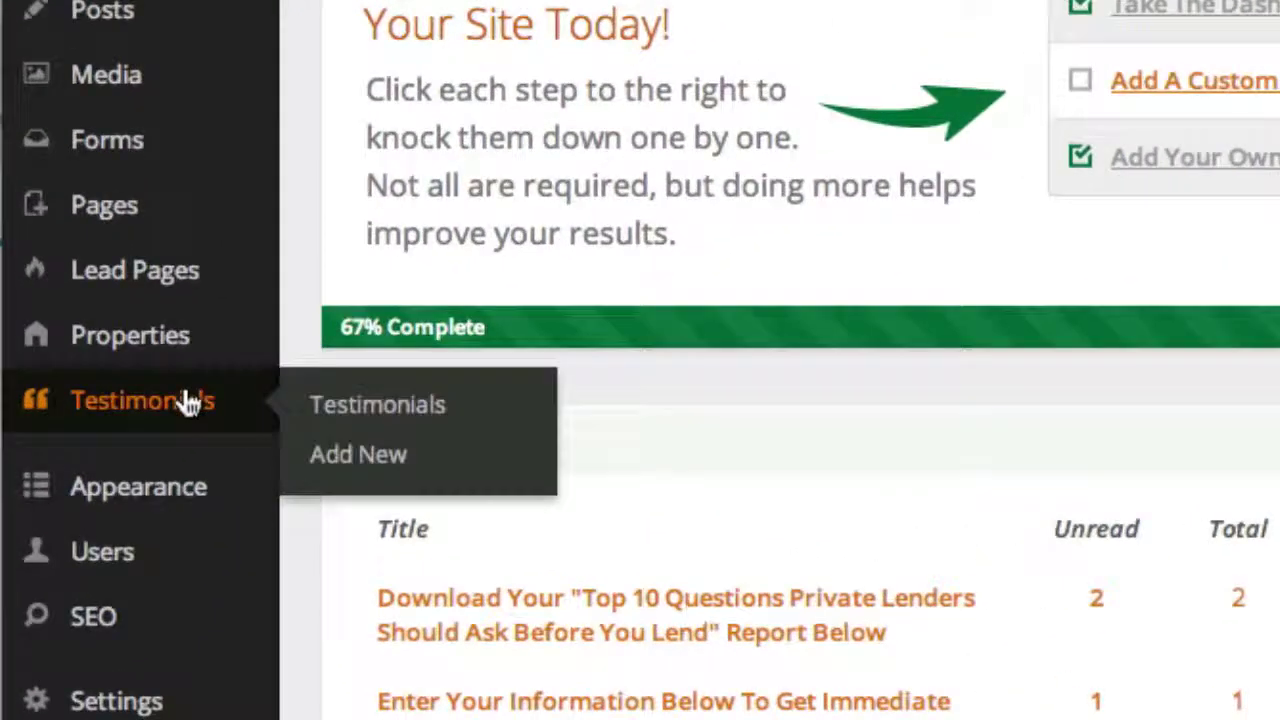
click(190, 402)
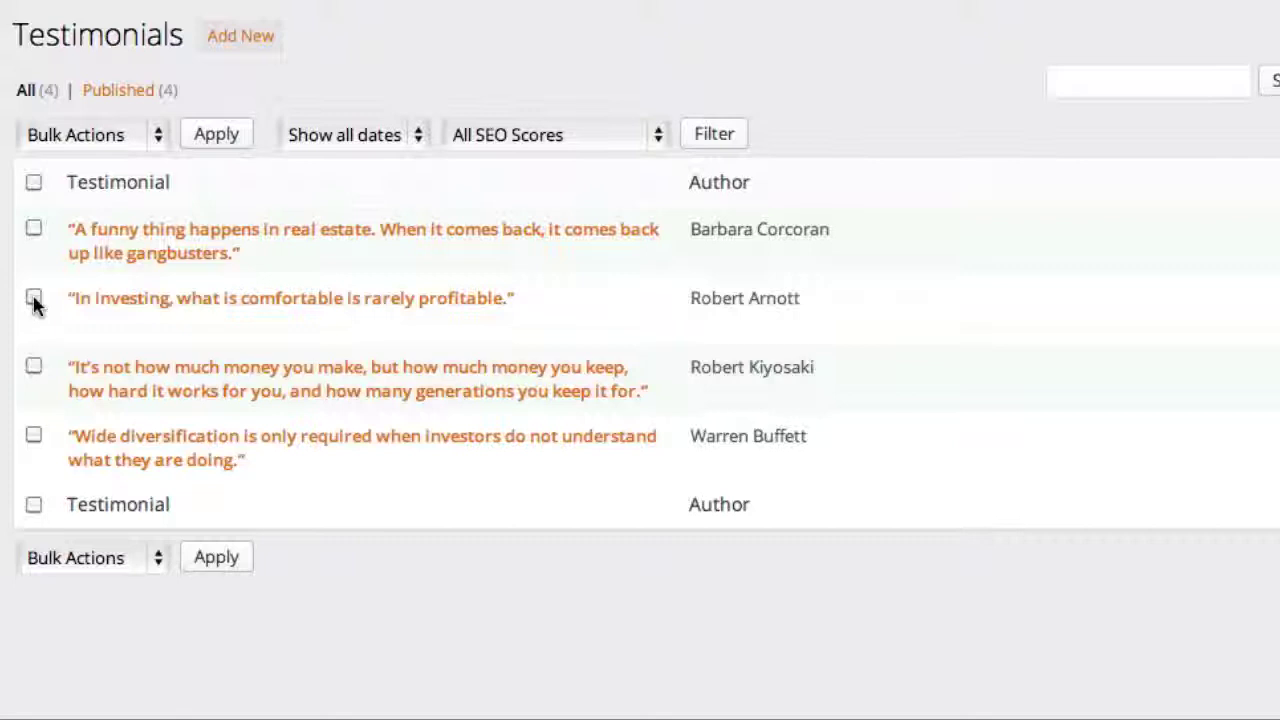
Trash the 'It's not how much money you make' testimonial with the Move to Trash bulk action
click(34, 366)
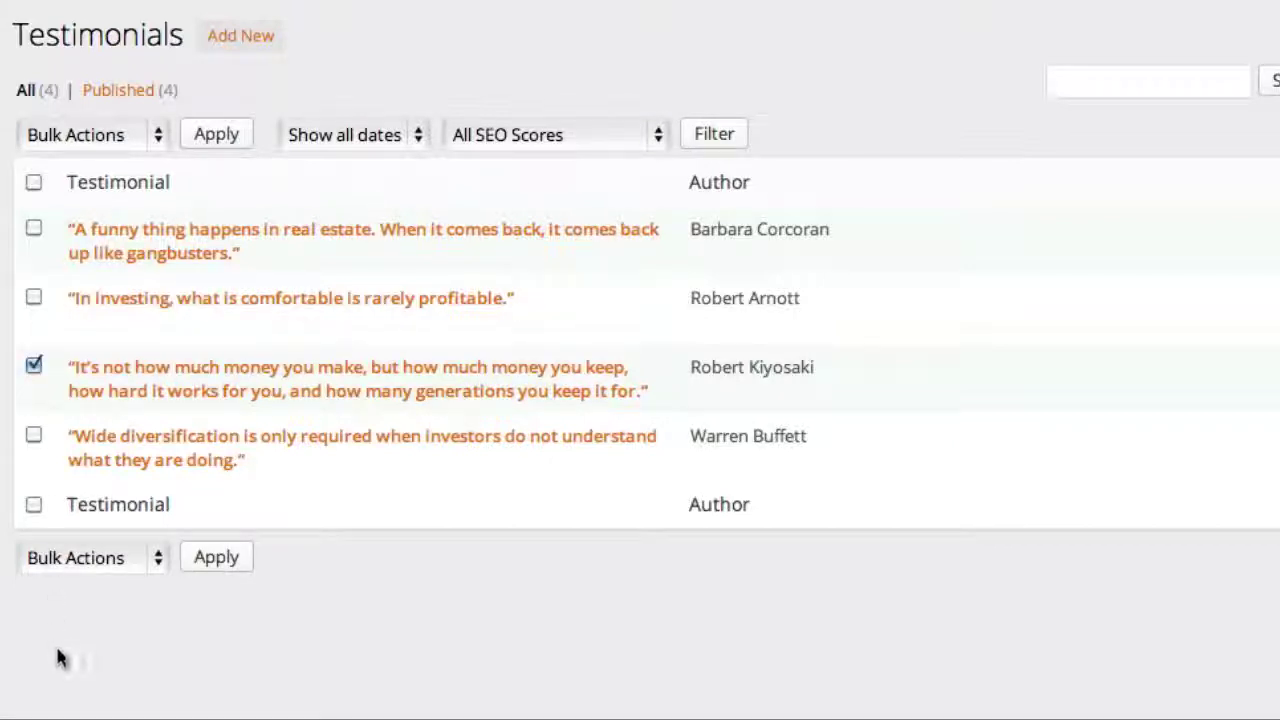
click(145, 141)
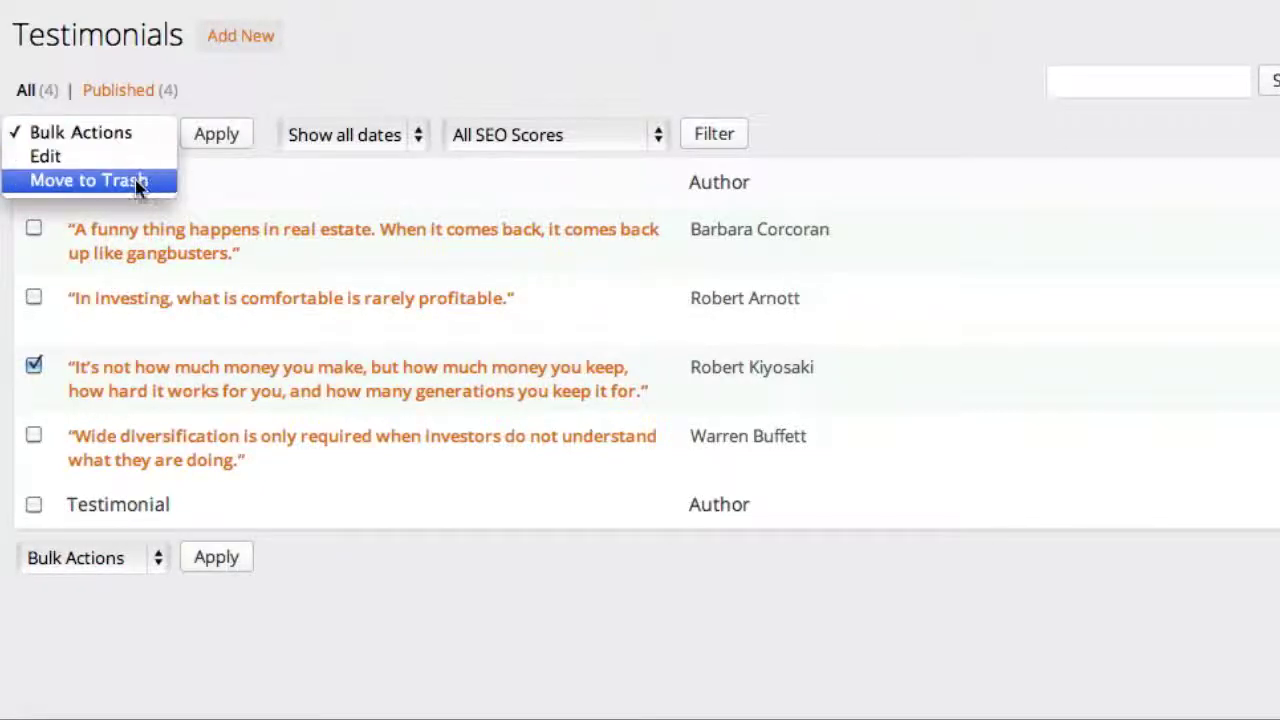
click(140, 185)
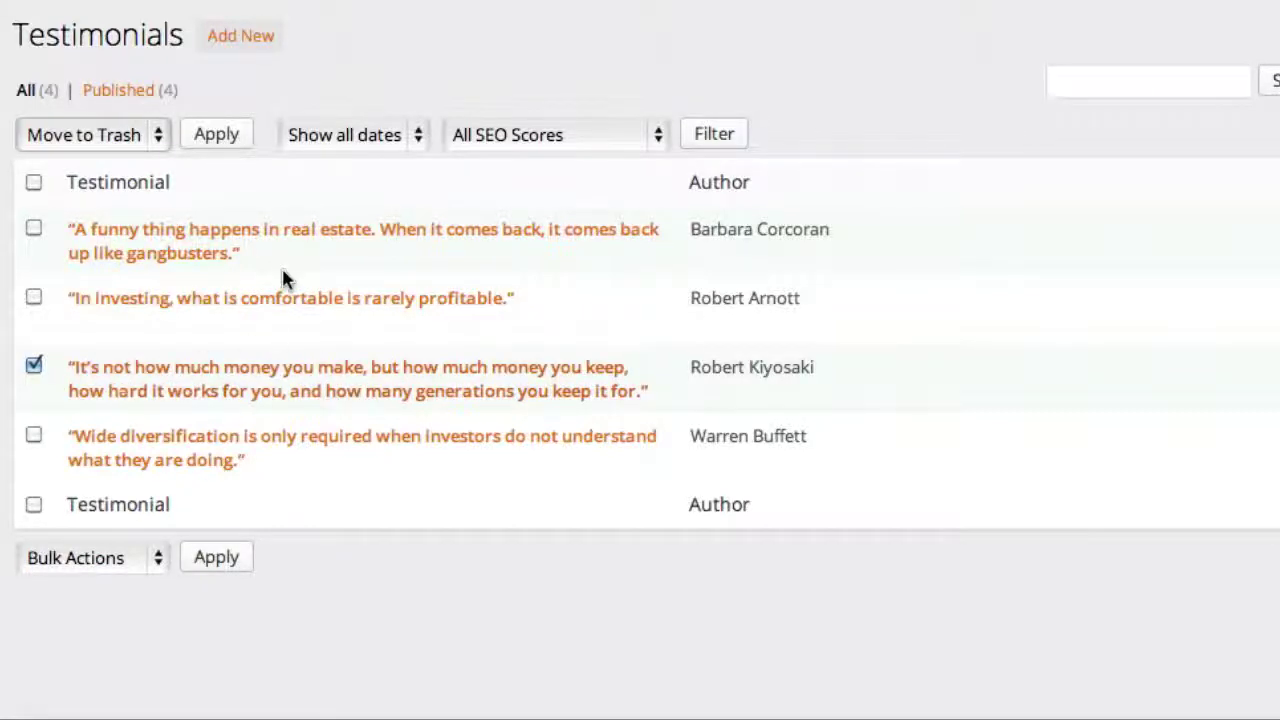
click(227, 147)
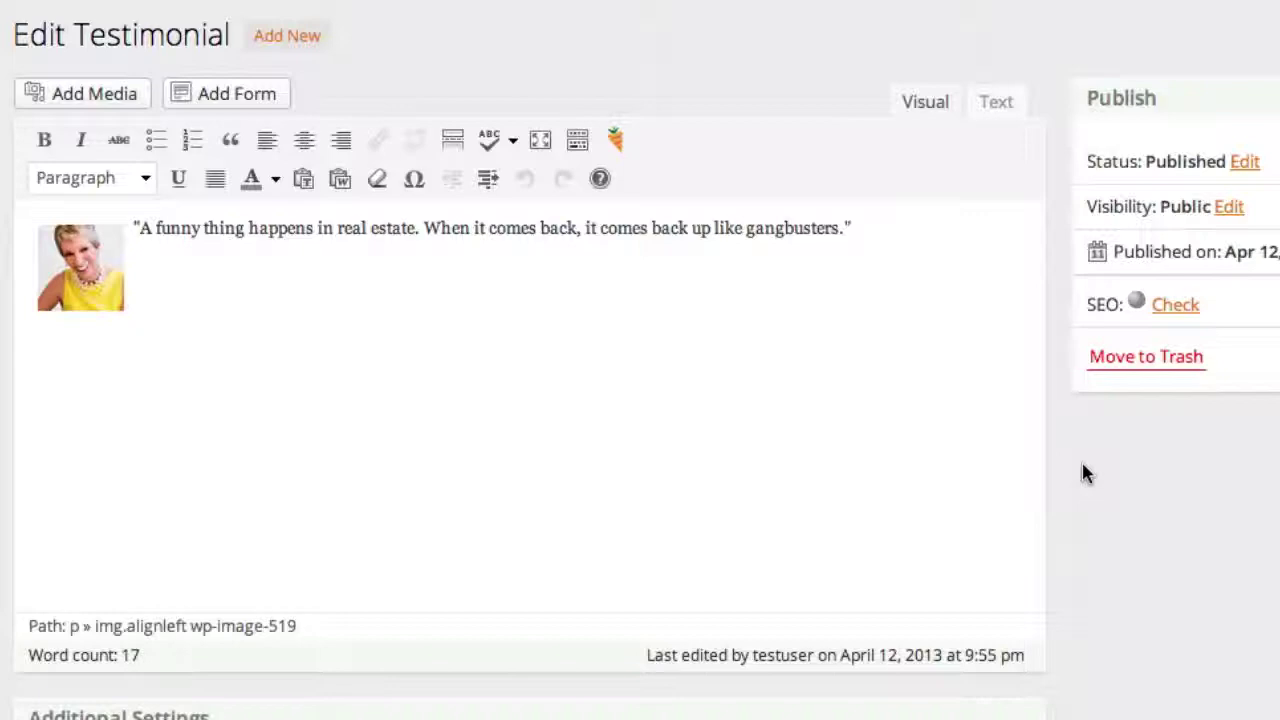
In the 'A funny thing happens in real estate' editor, select the author photo beside the quote
scroll(1082, 463, down, 5)
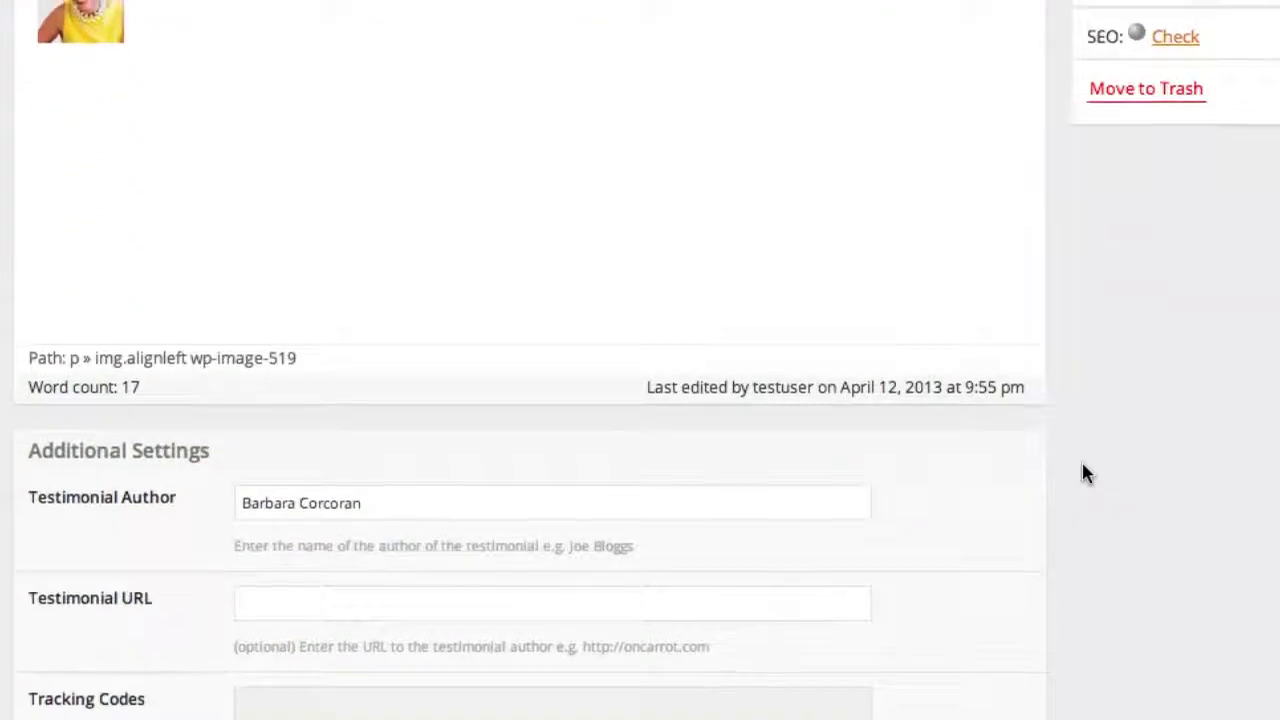
scroll(1083, 465, up, 5)
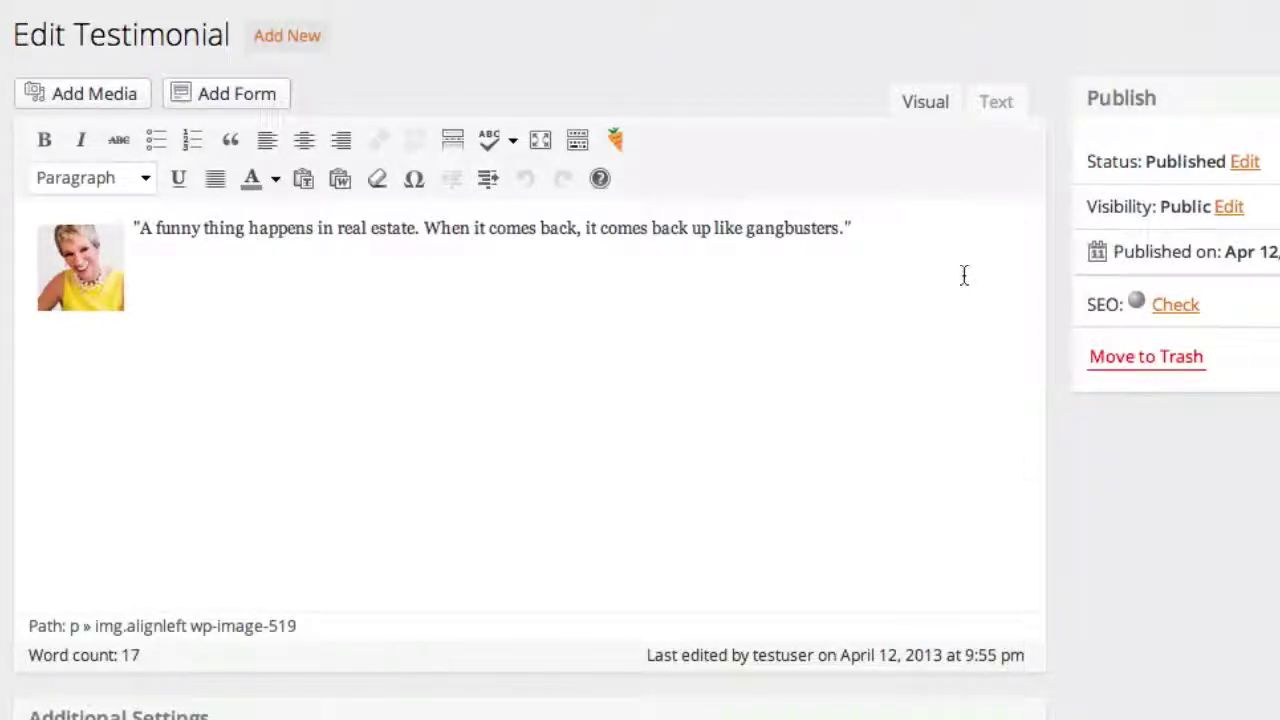
click(108, 273)
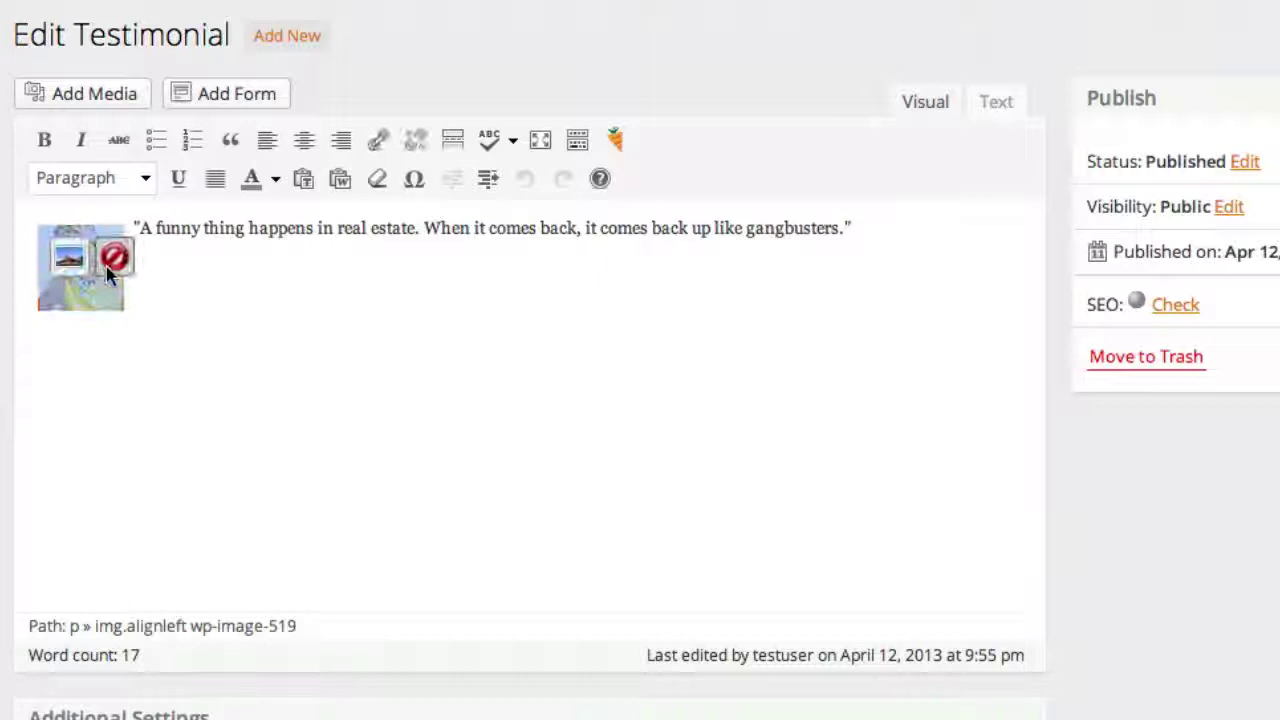
click(166, 277)
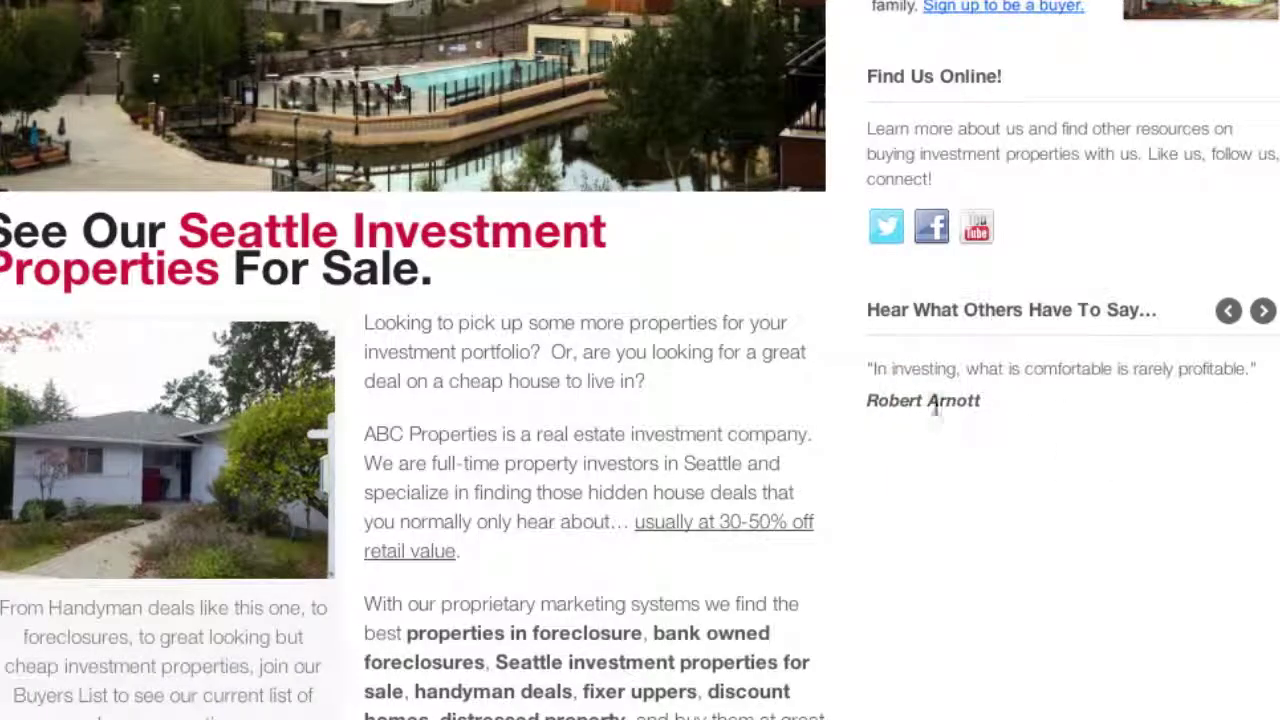
drag(1266, 372, 868, 369)
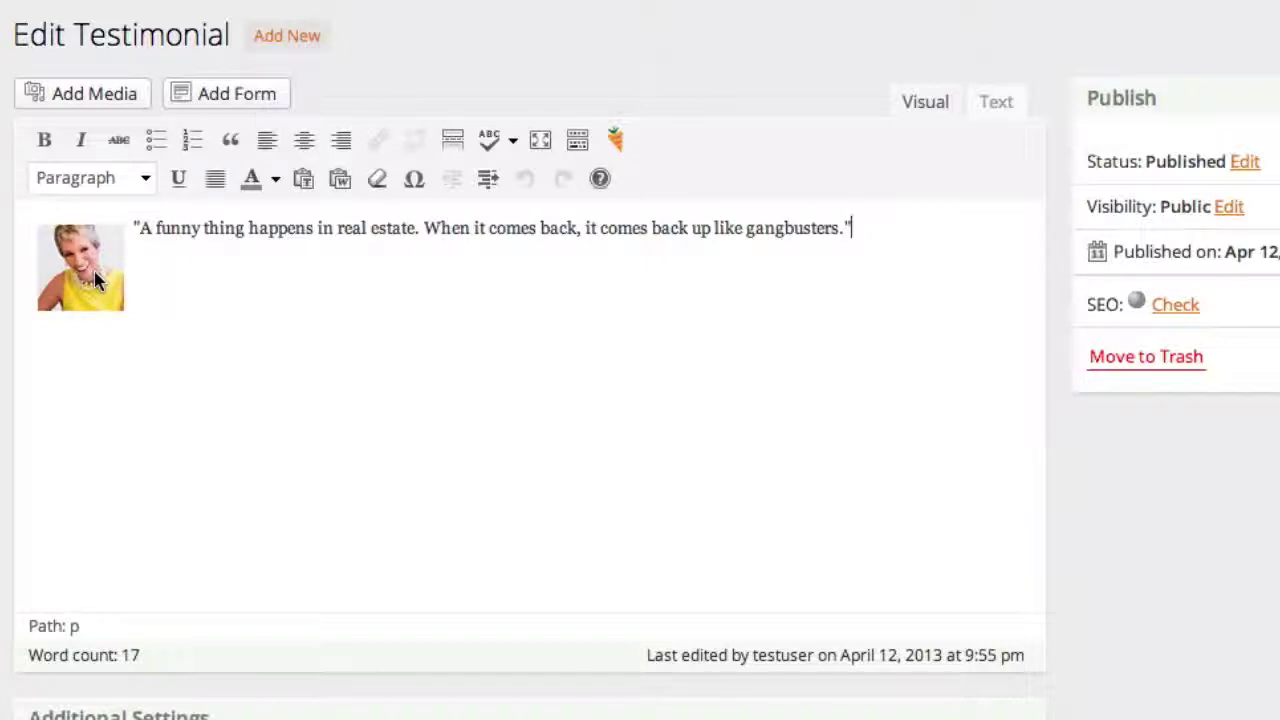
click(95, 285)
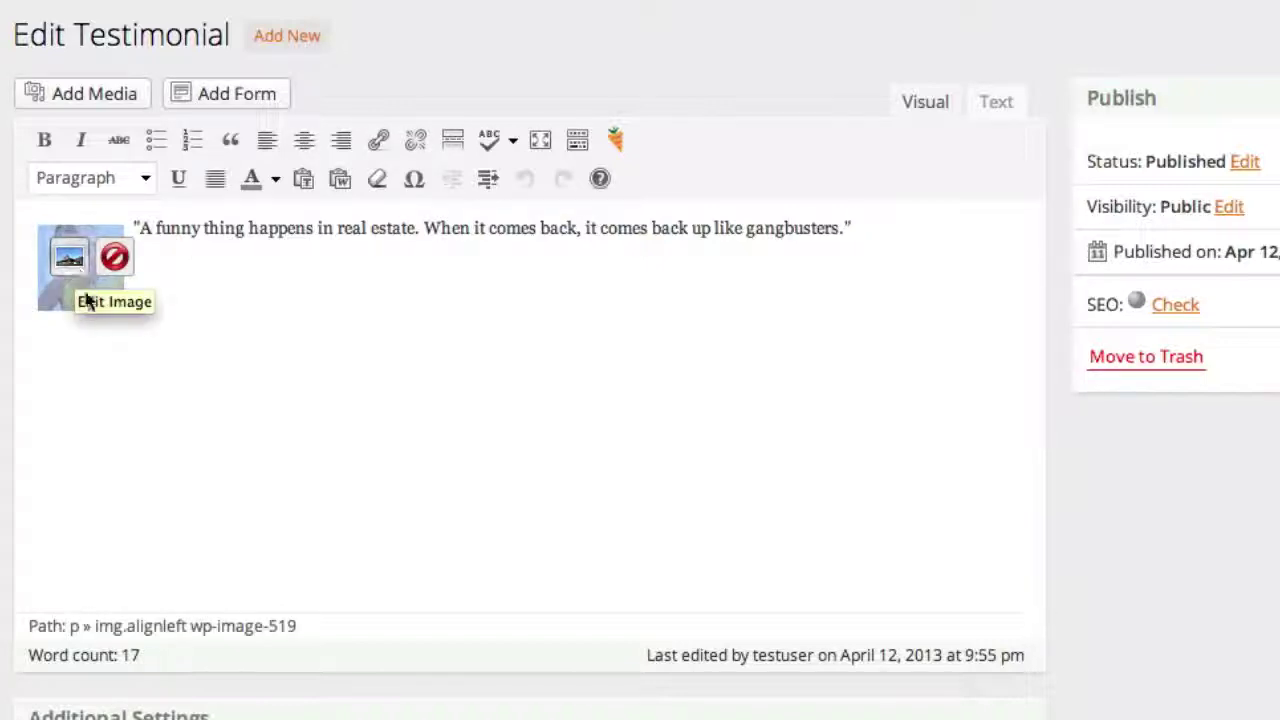
Try the author photo at 60% size in Edit Image, then close it without updating
click(70, 260)
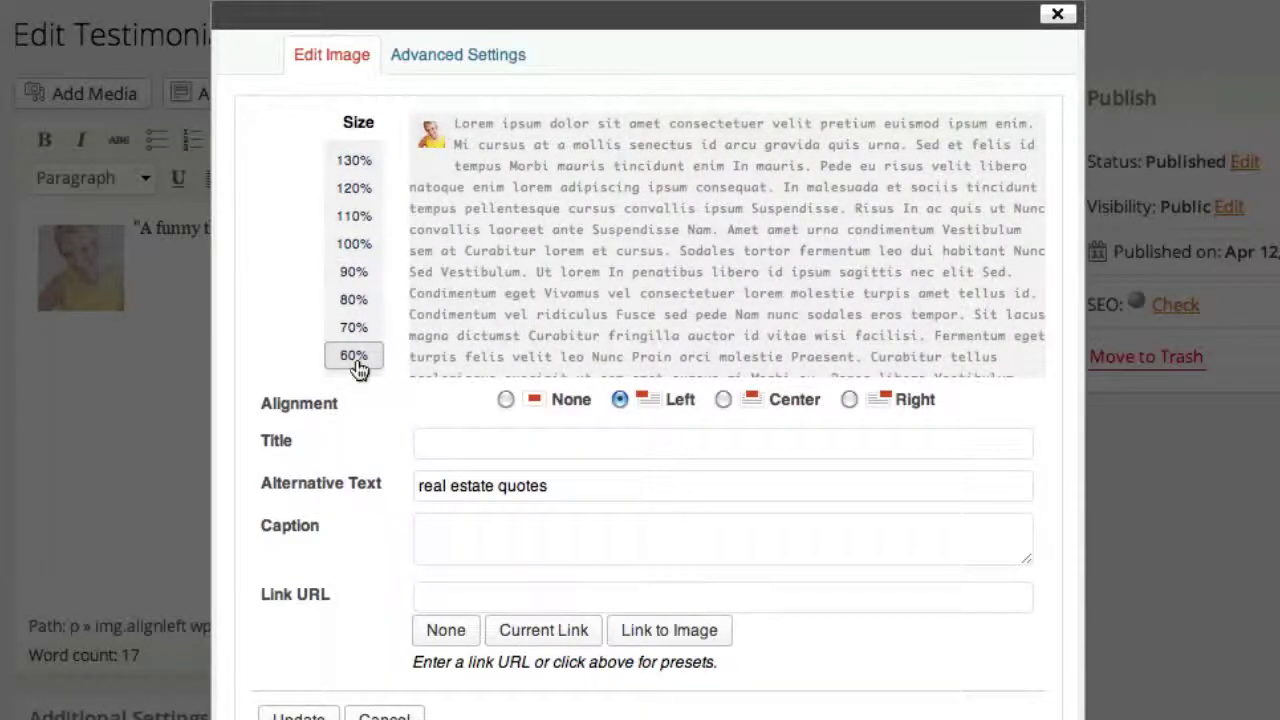
click(356, 361)
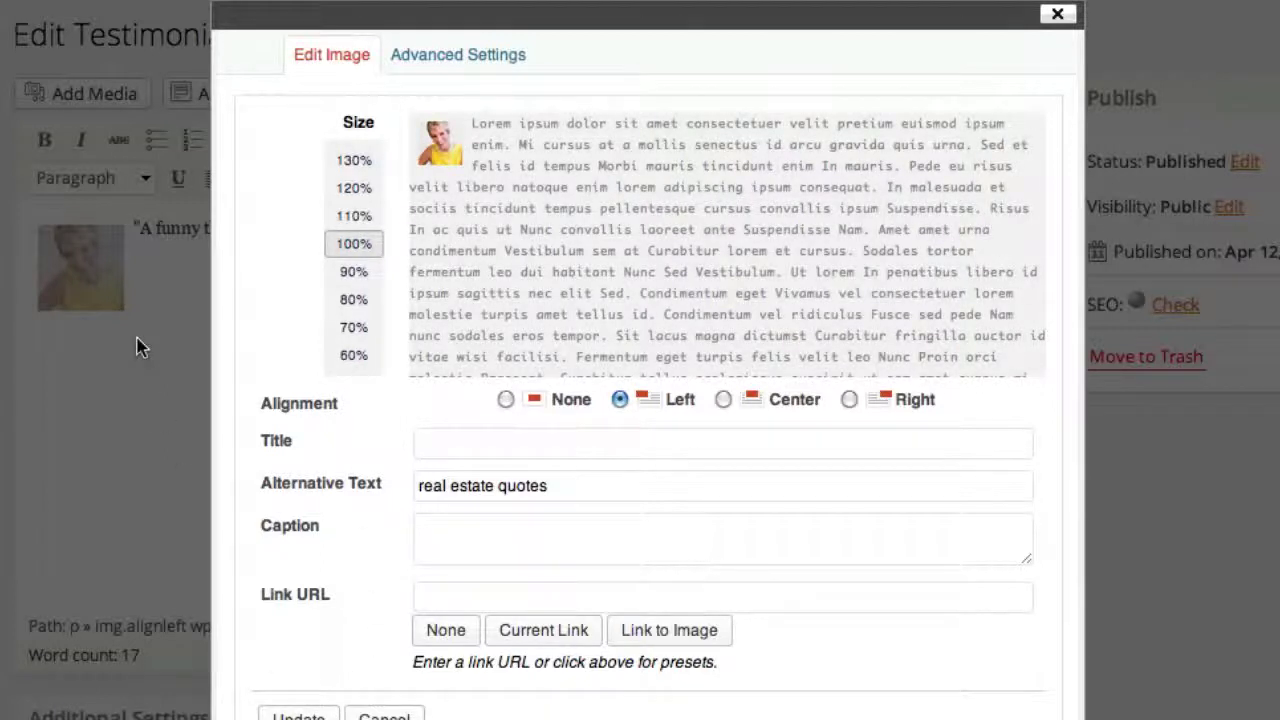
key(Escape)
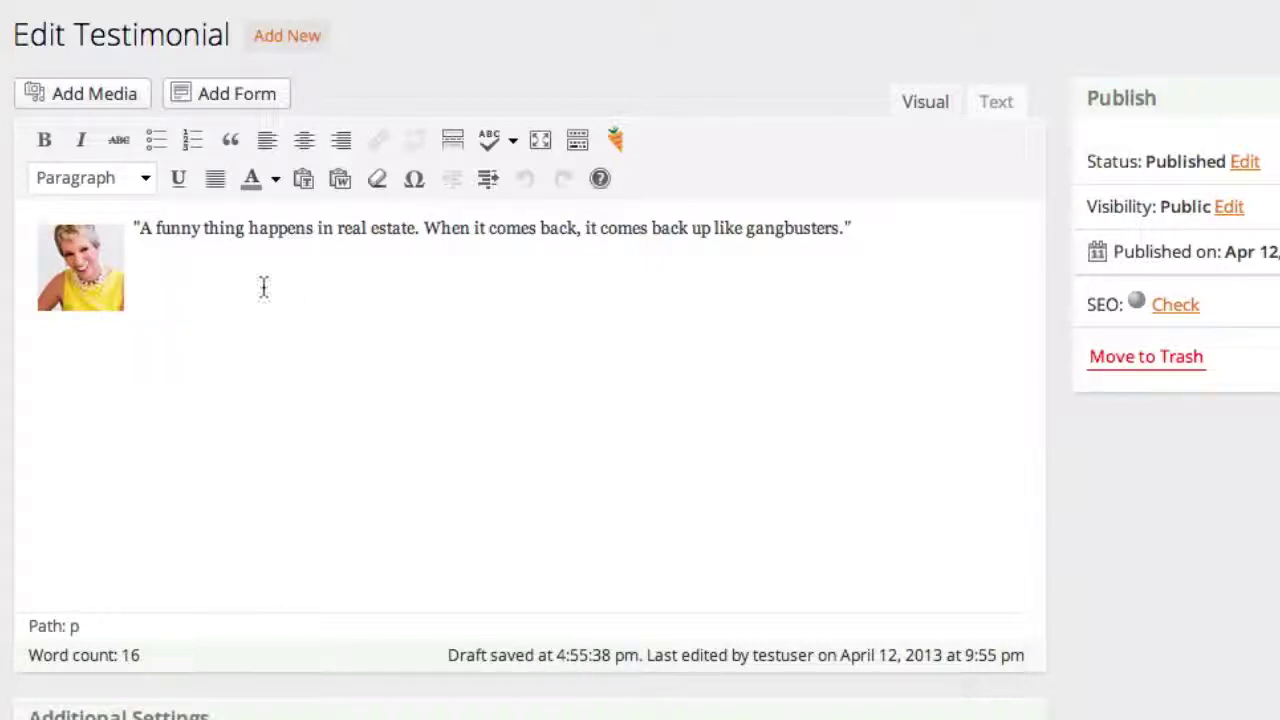
Select the testimonial's quote text in the editor, then clear the selection
drag(138, 228, 857, 248)
click(857, 248)
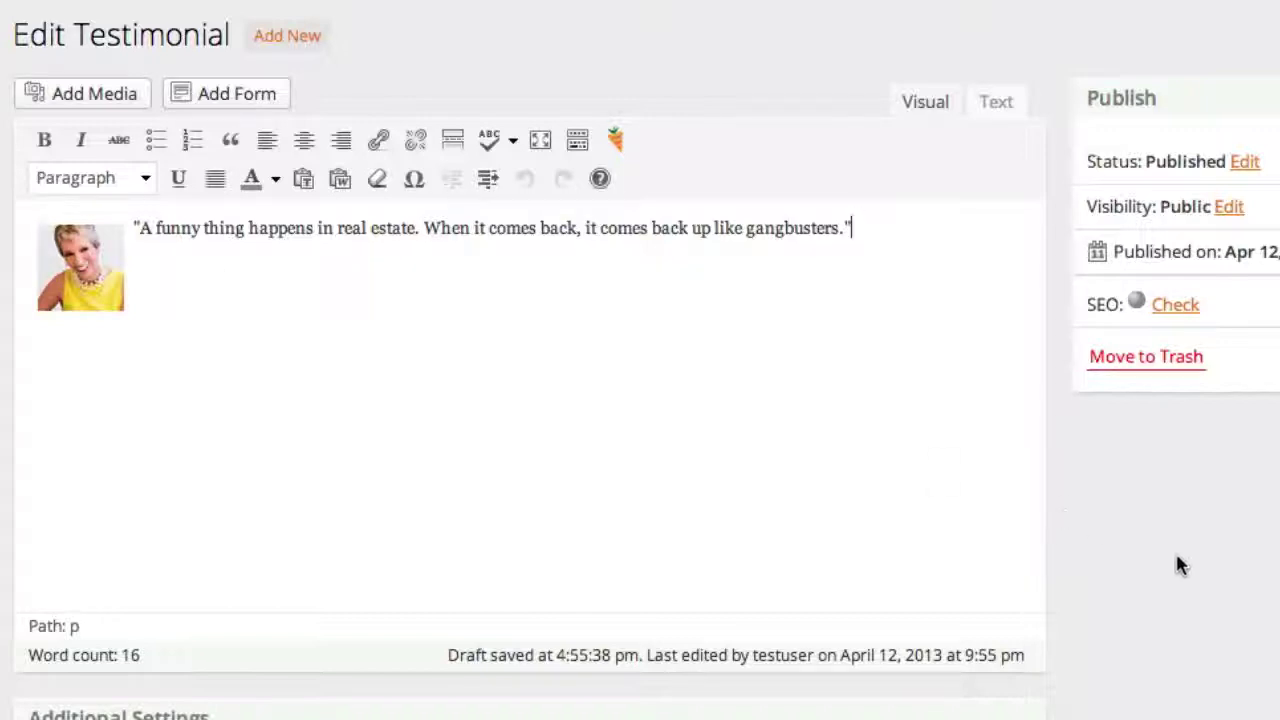
key(ctrl+a)
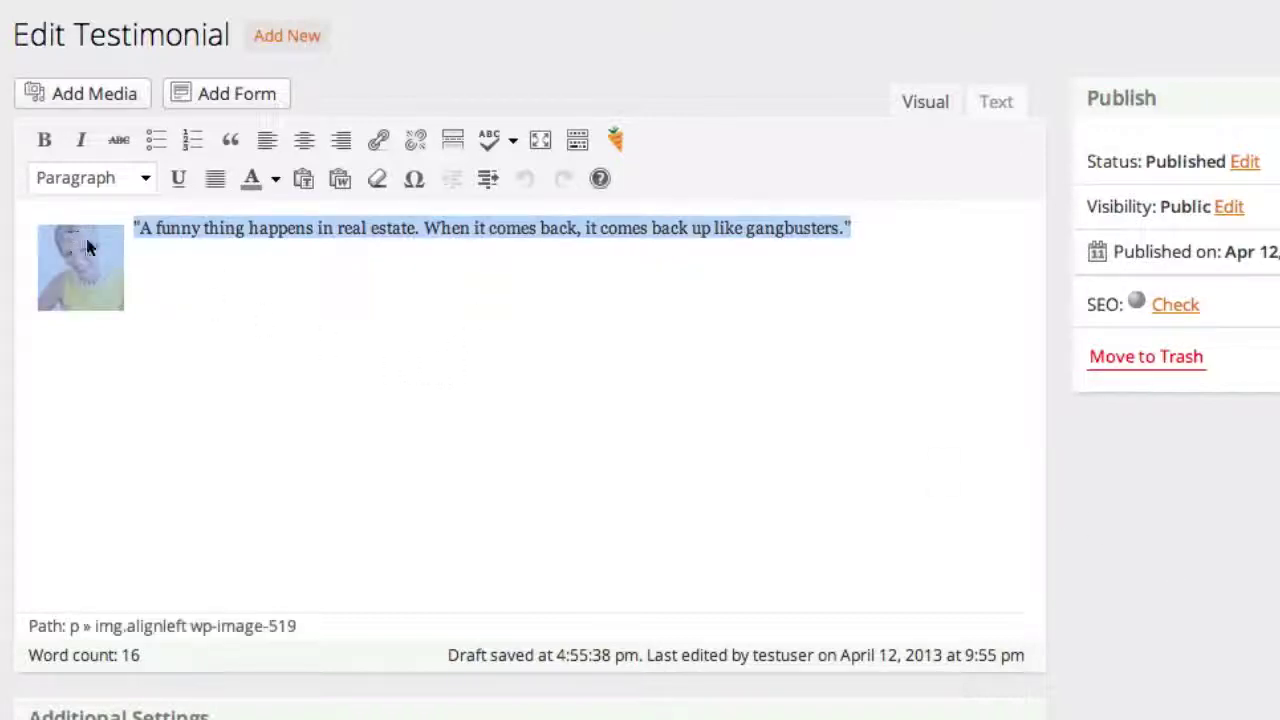
click(437, 312)
Check the quote author's name on the live sidebar and enter it in Testimonial Author
scroll(1119, 512, down, 5)
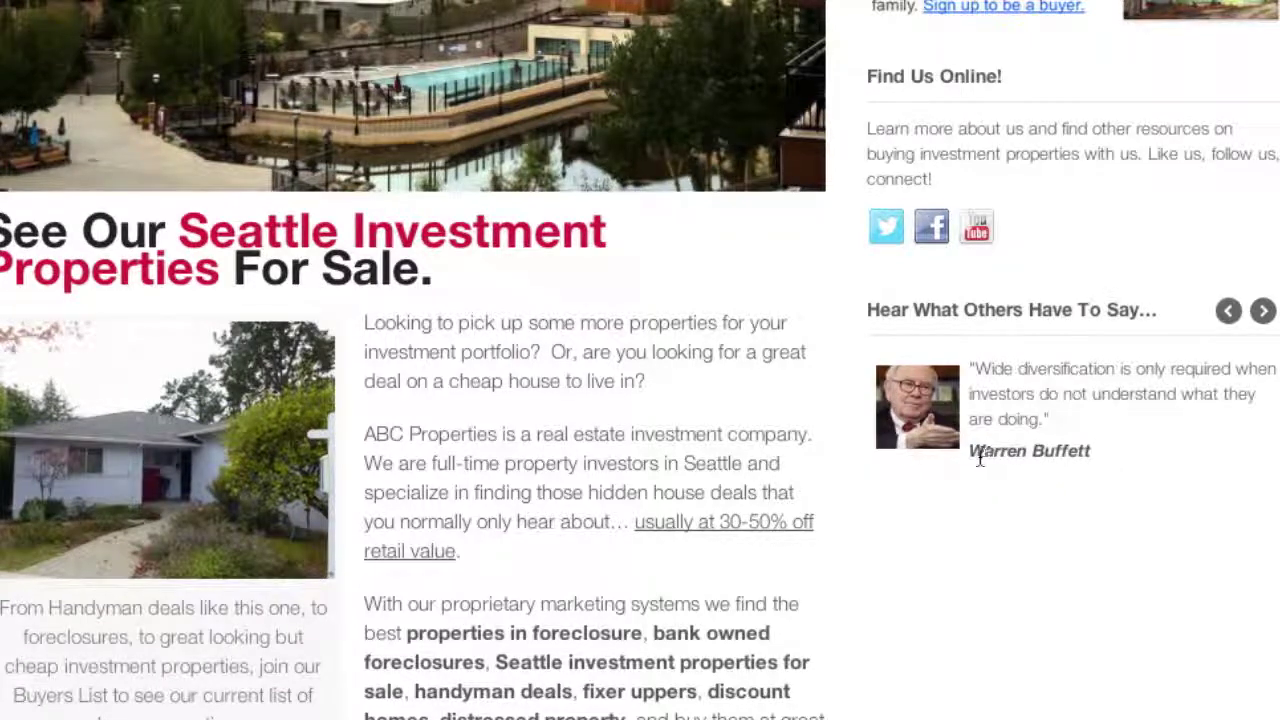
drag(968, 449, 1108, 444)
click(1117, 487)
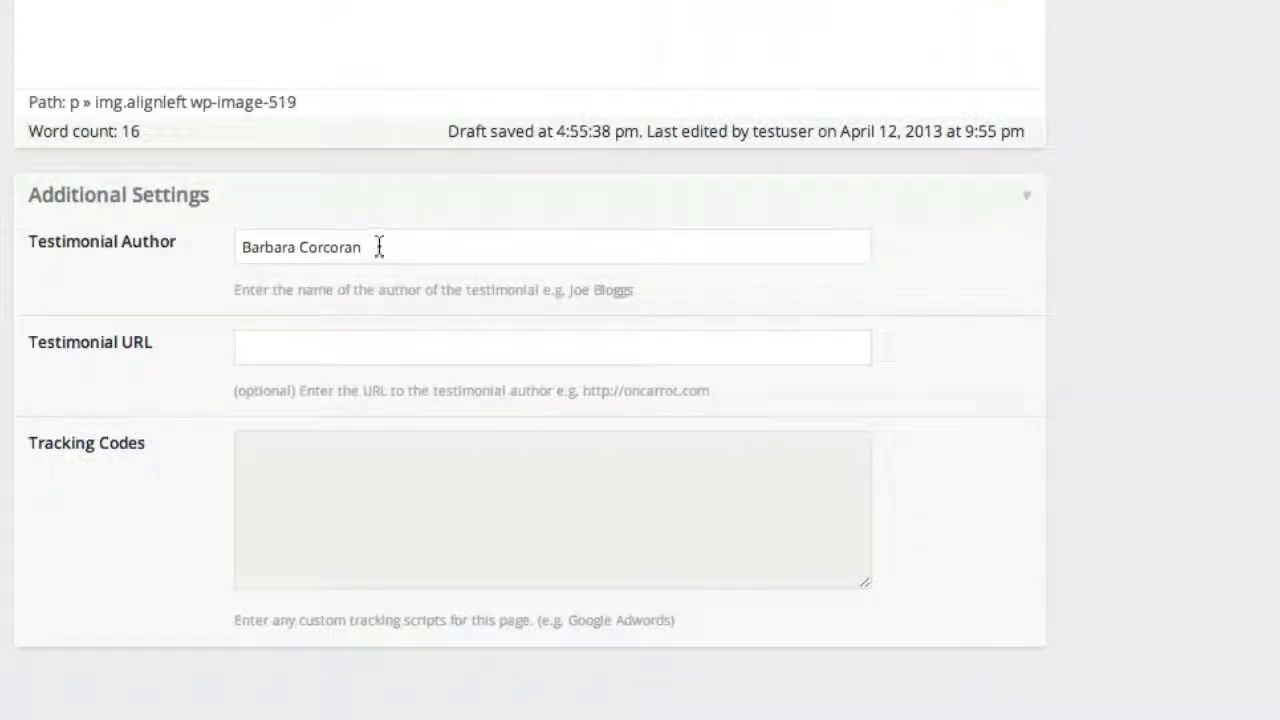
click(380, 246)
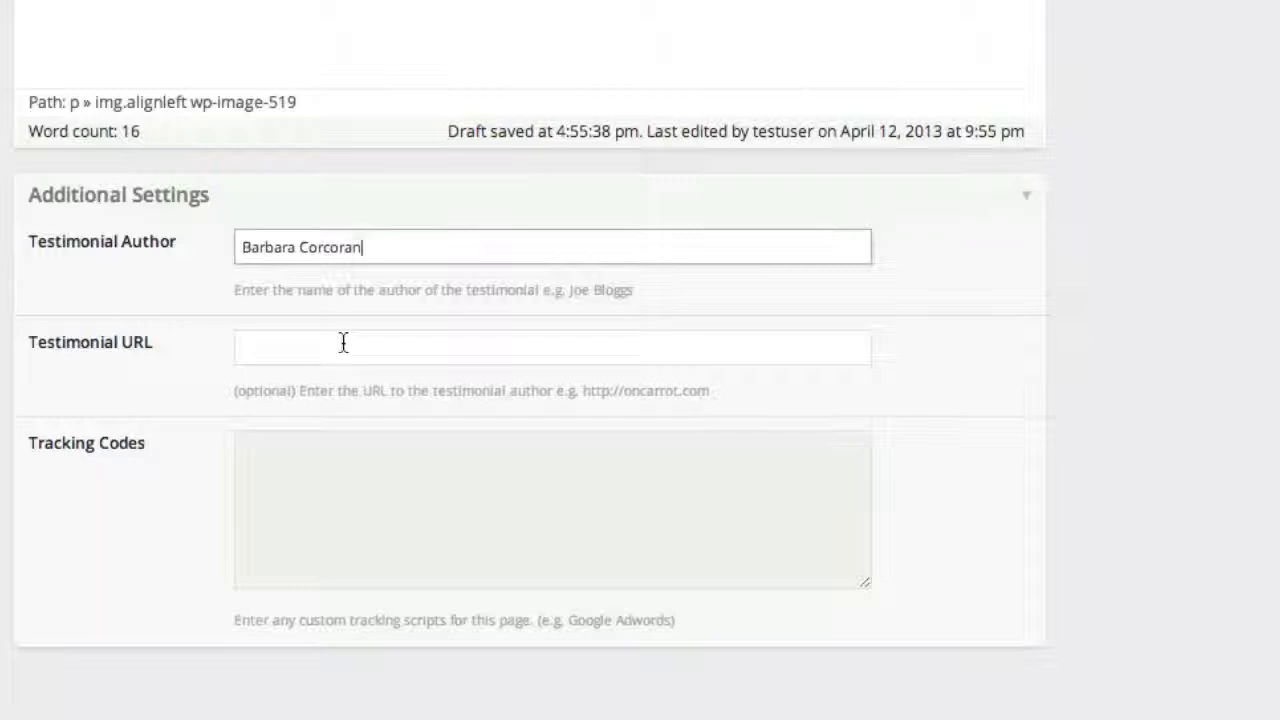
Scroll back to the top of the Edit Testimonial page to see the 'Post updated' confirmation
scroll(826, 486, up, 5)
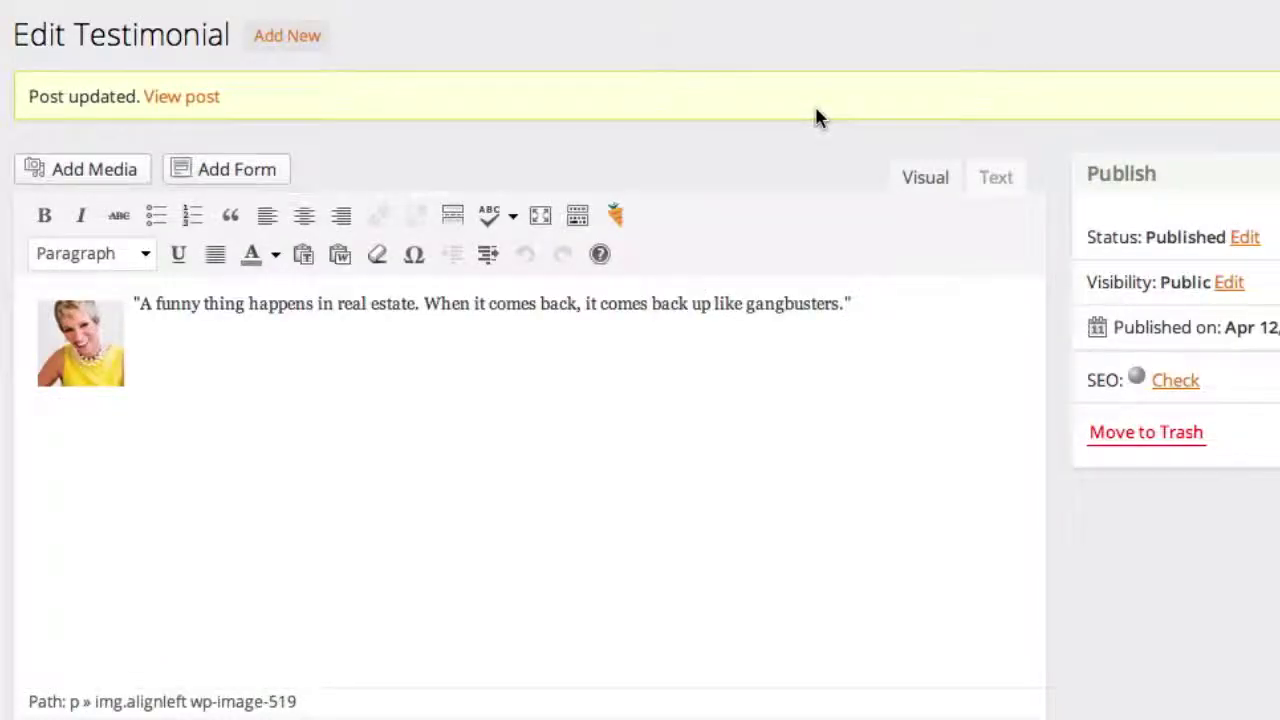
scroll(240, 365, down, 5)
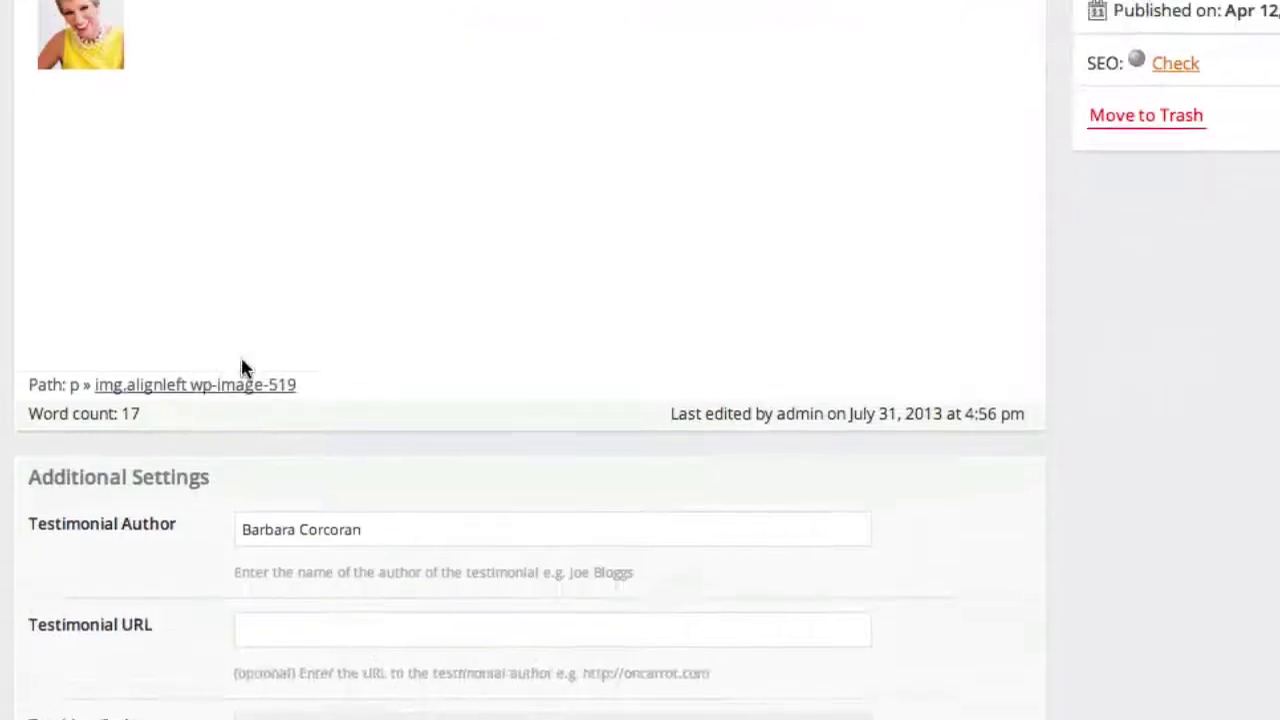
scroll(240, 368, up, 5)
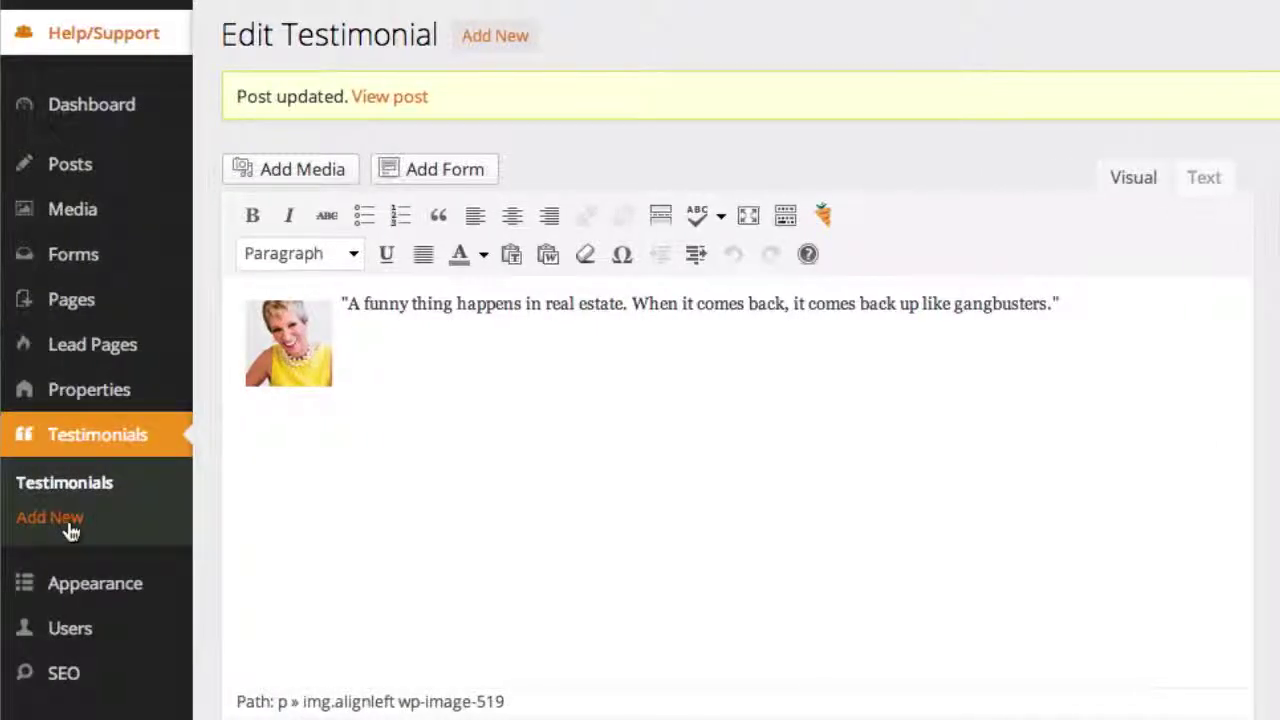
Add a new testimonial 'Here's my awesome new testimonial.' credited to Carrot Guys
click(70, 520)
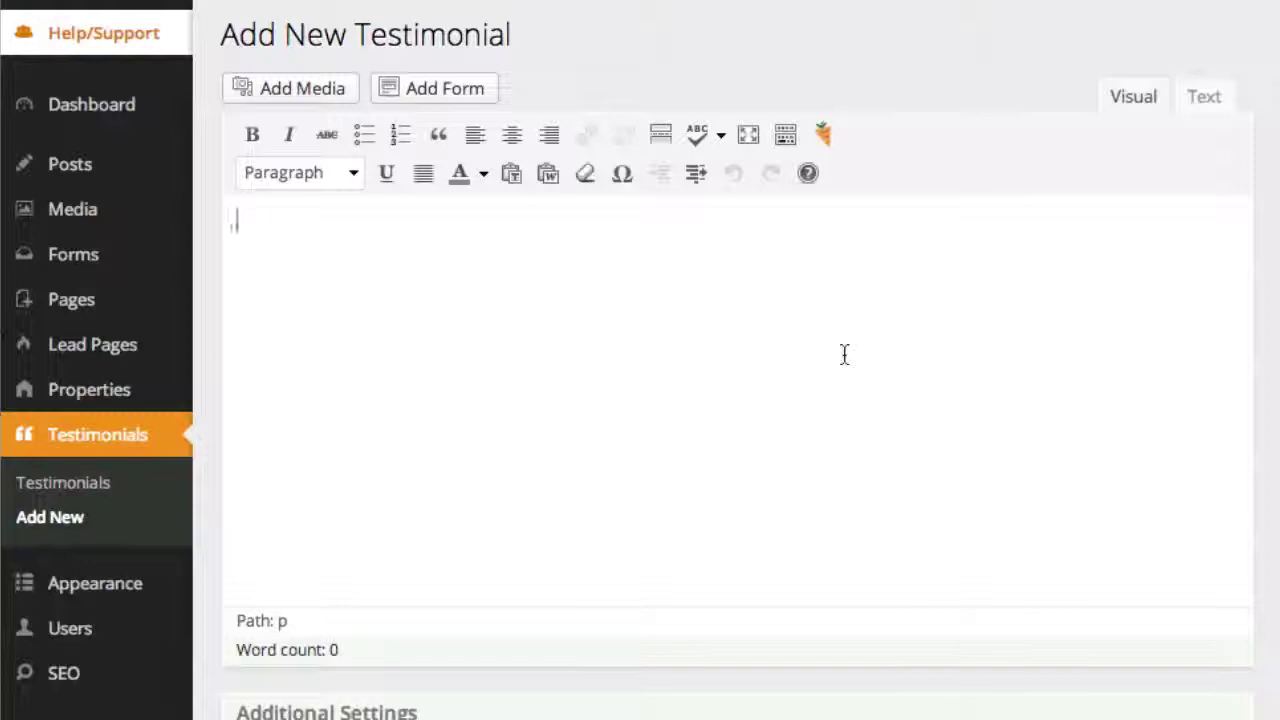
text(Here's my awes)
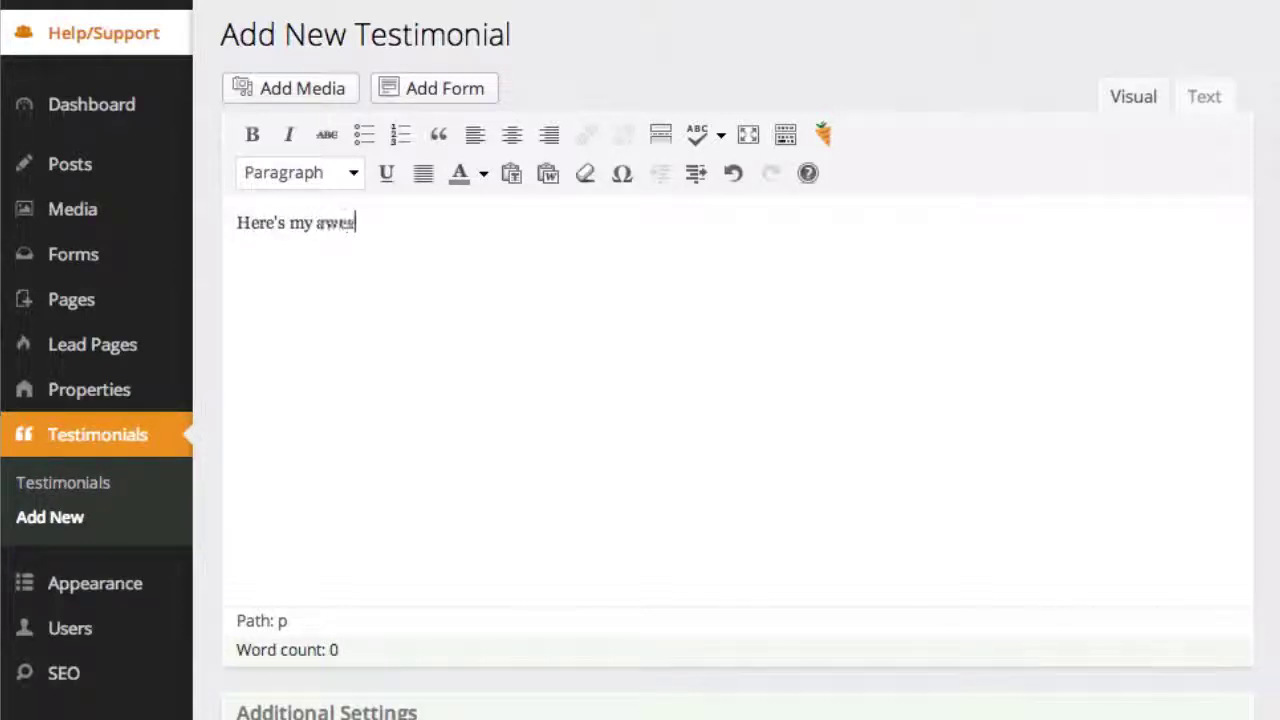
text(ome new testimon)
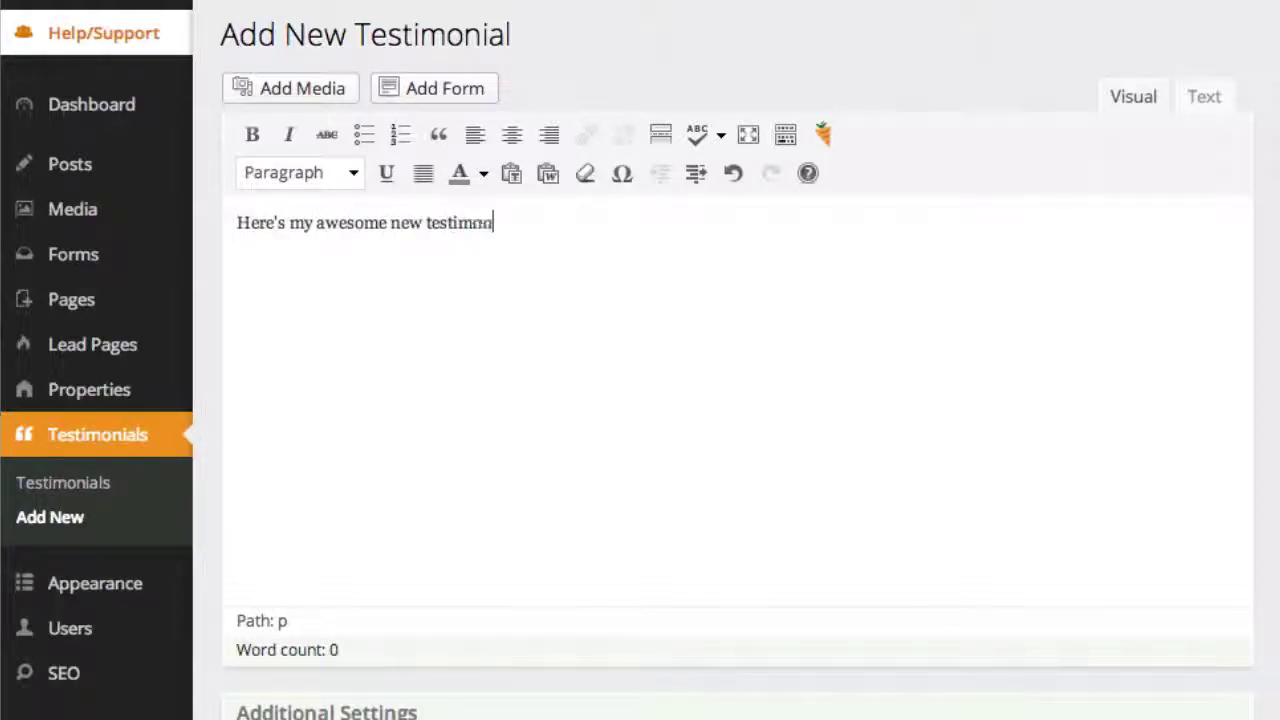
text(ial.)
scroll(1266, 603, down, 3)
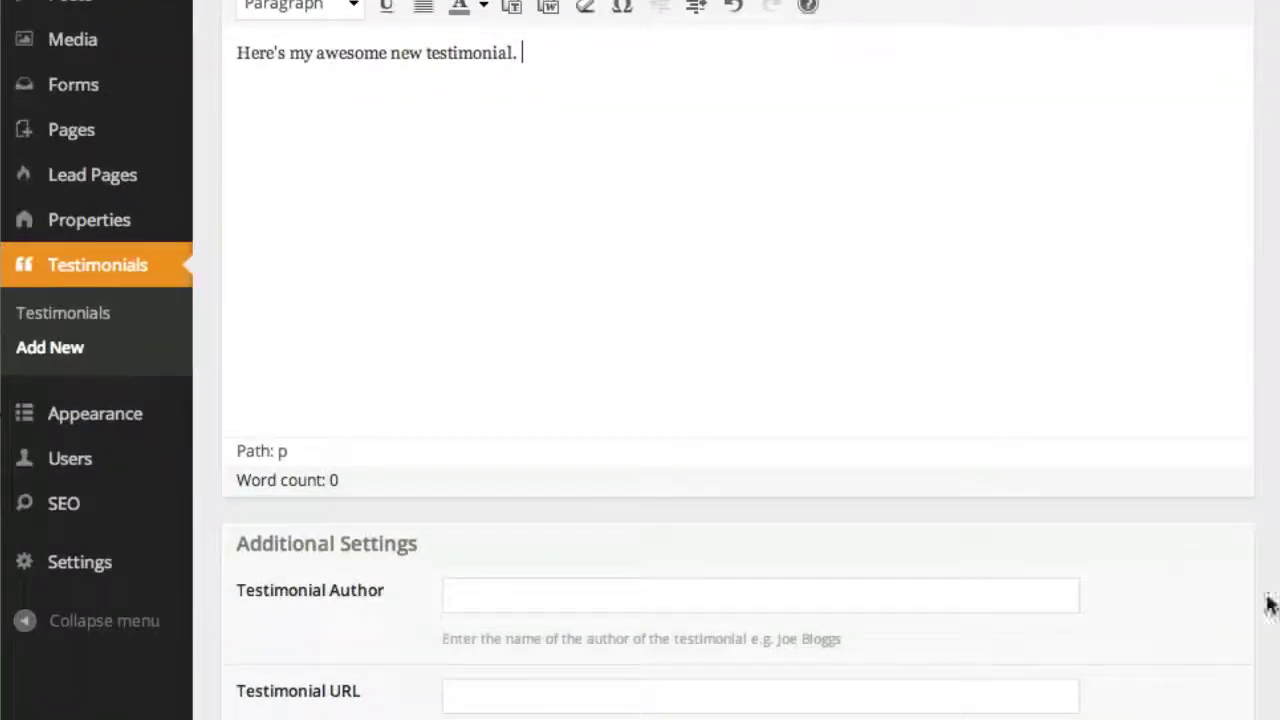
click(832, 586)
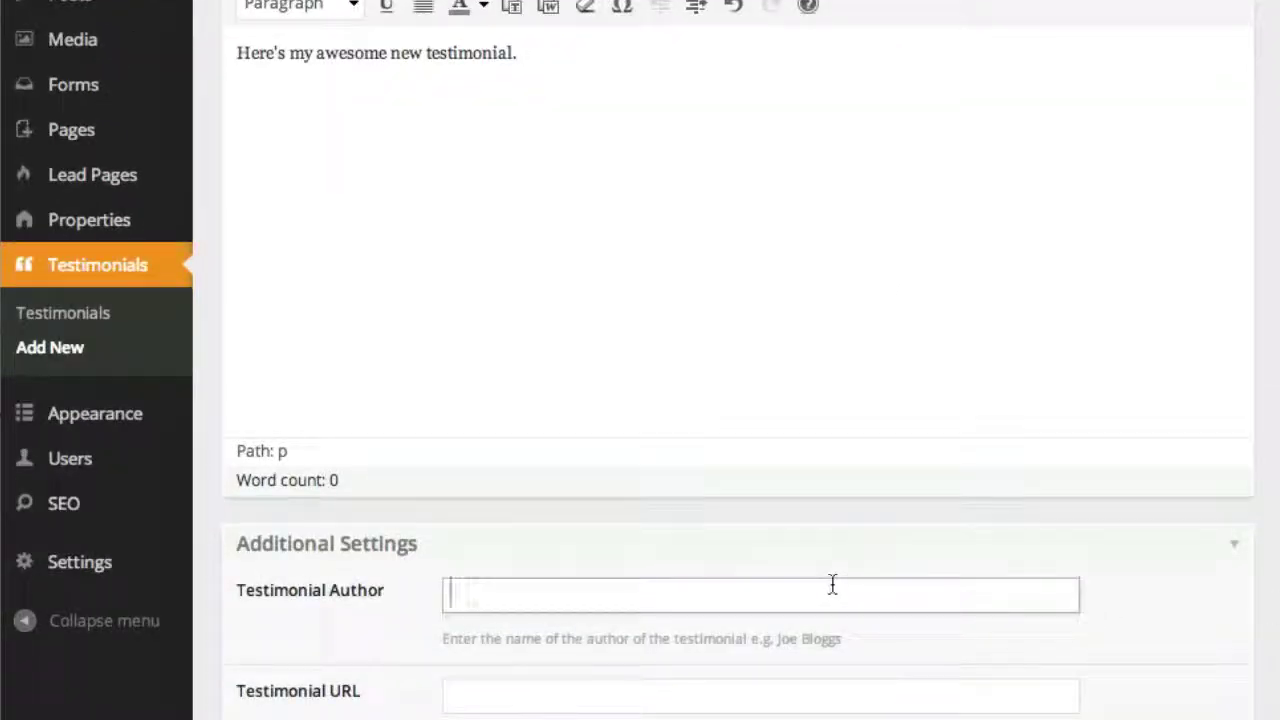
text(Carrot Gayl)
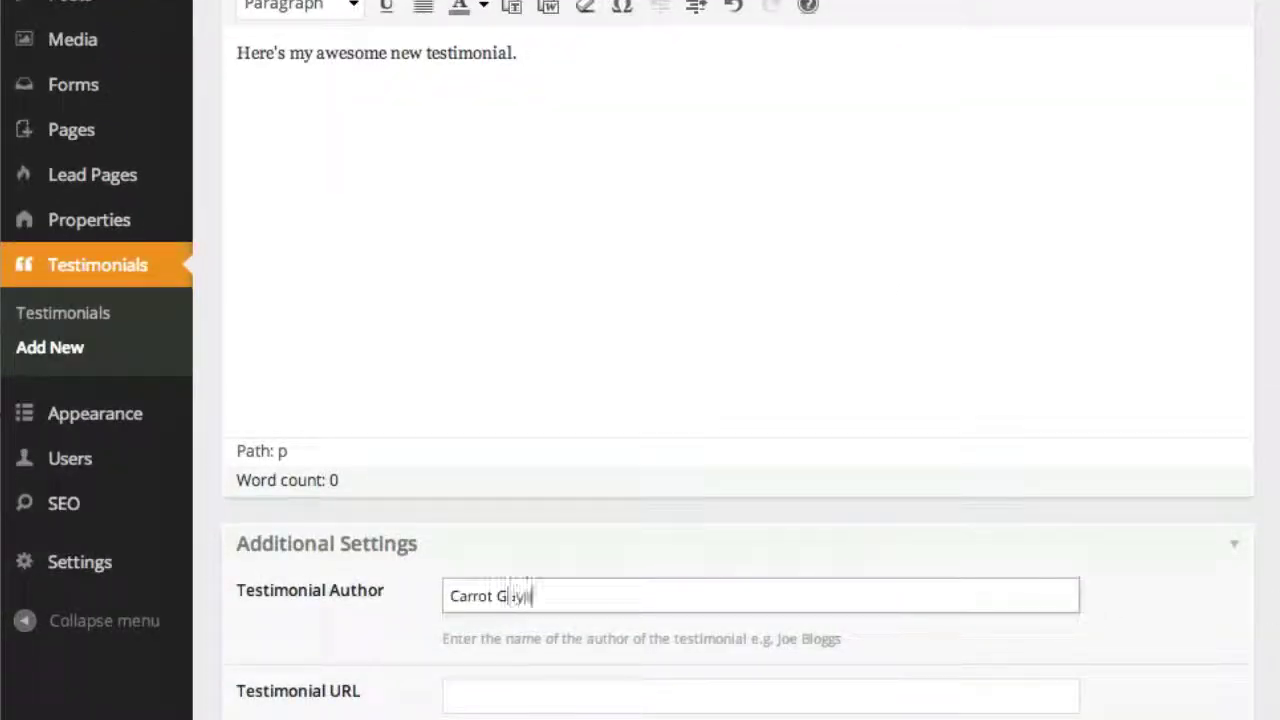
Publish the new testimonial and return to the Testimonials list
click(1160, 226)
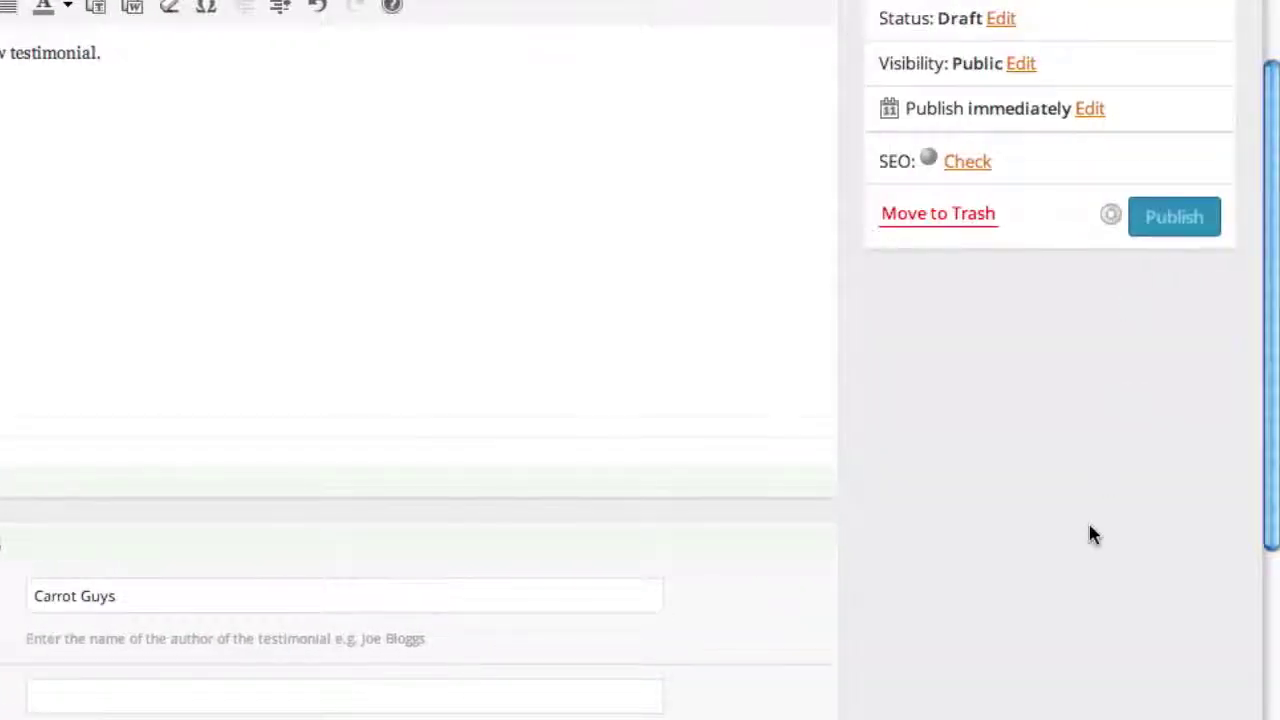
scroll(1089, 527, down, 4)
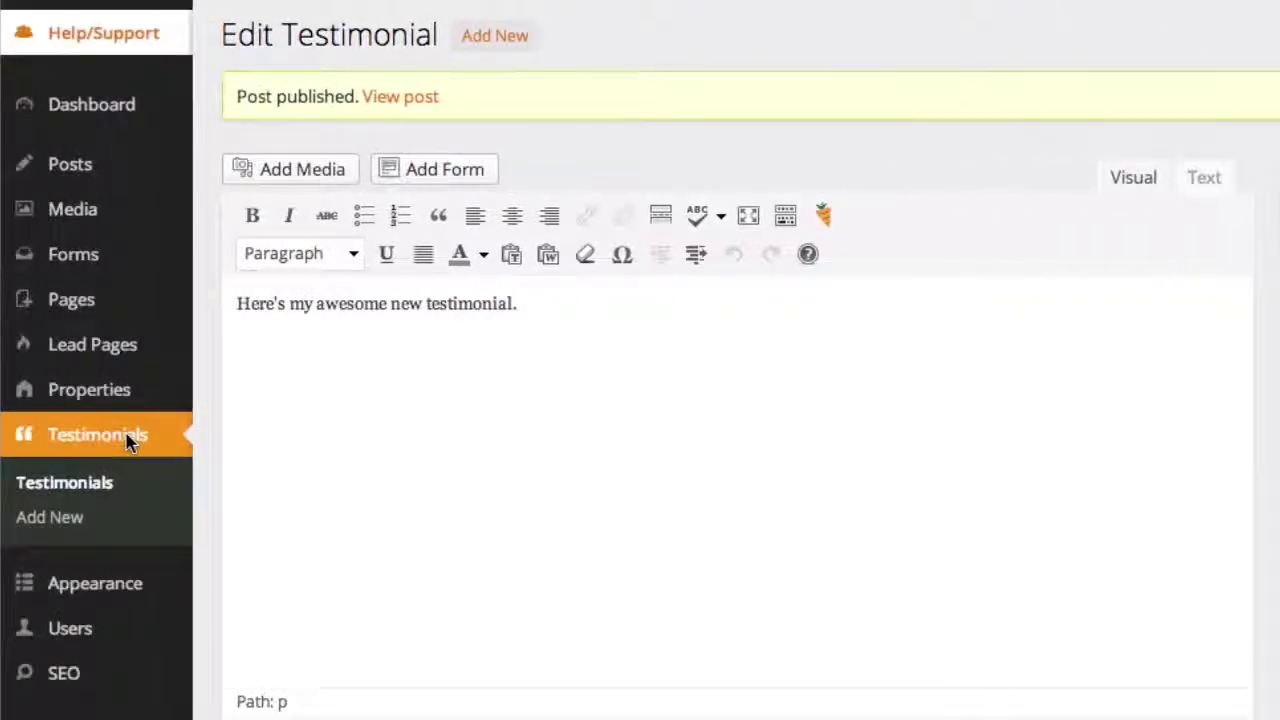
click(128, 443)
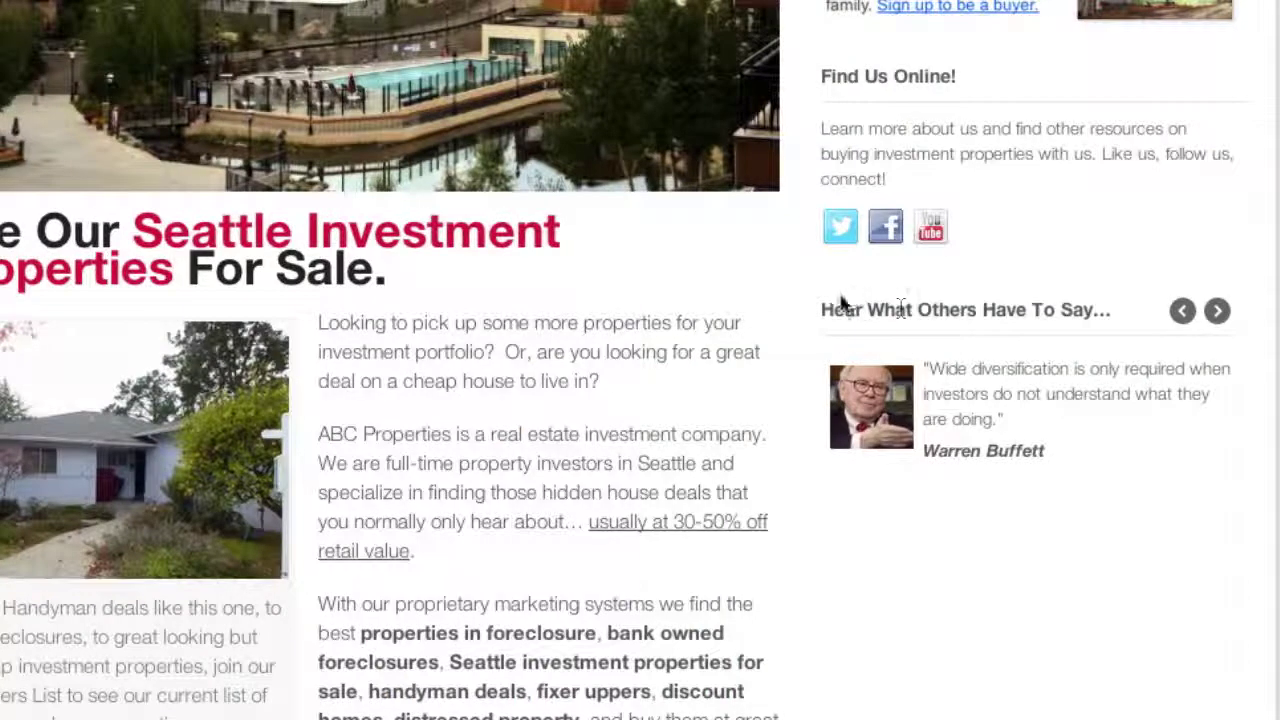
drag(818, 310, 1071, 451)
click(1073, 455)
drag(822, 310, 1113, 310)
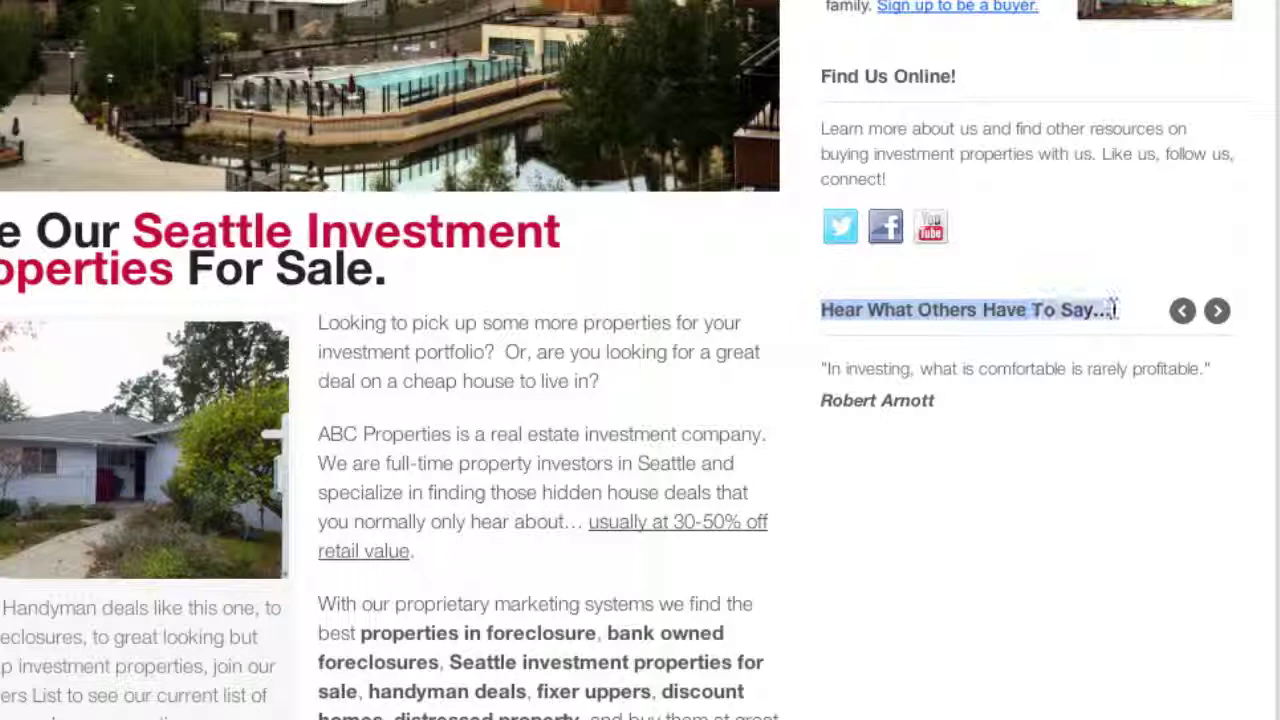
click(1117, 310)
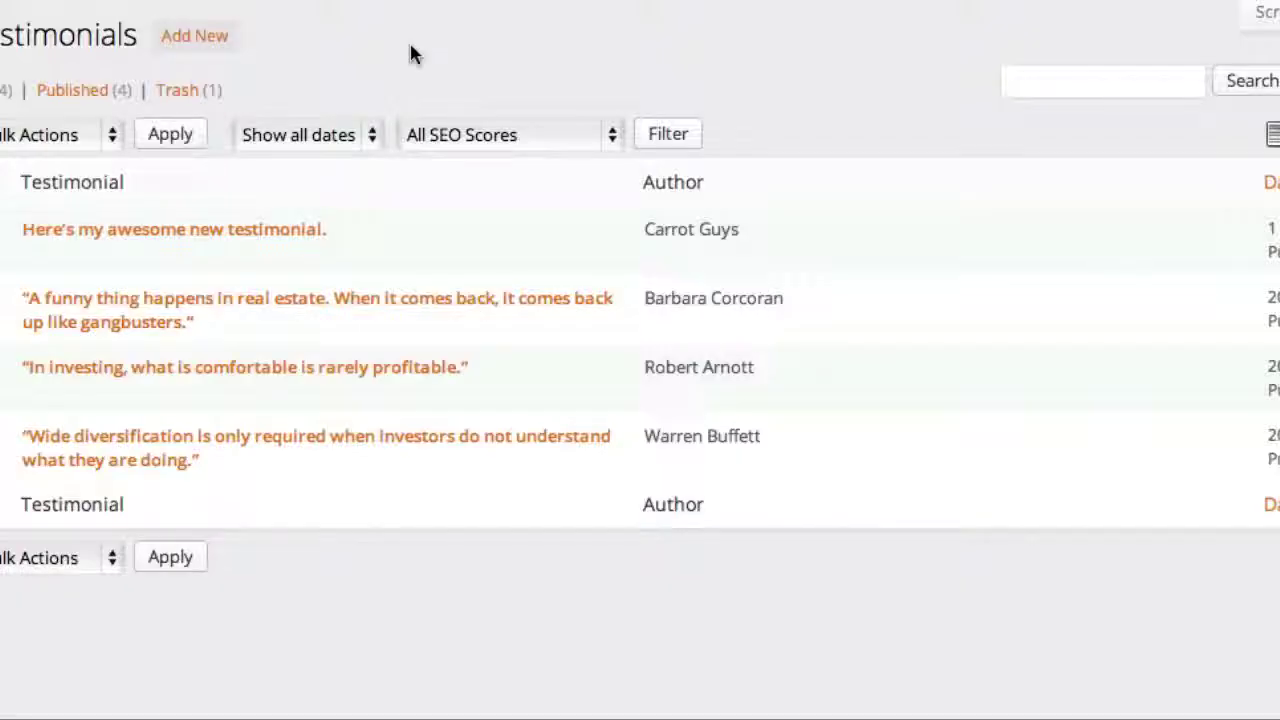
Collapse and re-expand the Primary sidebar to show its Image, Subscribe & Connect and Testimonials widgets
mouse_move(141, 563)
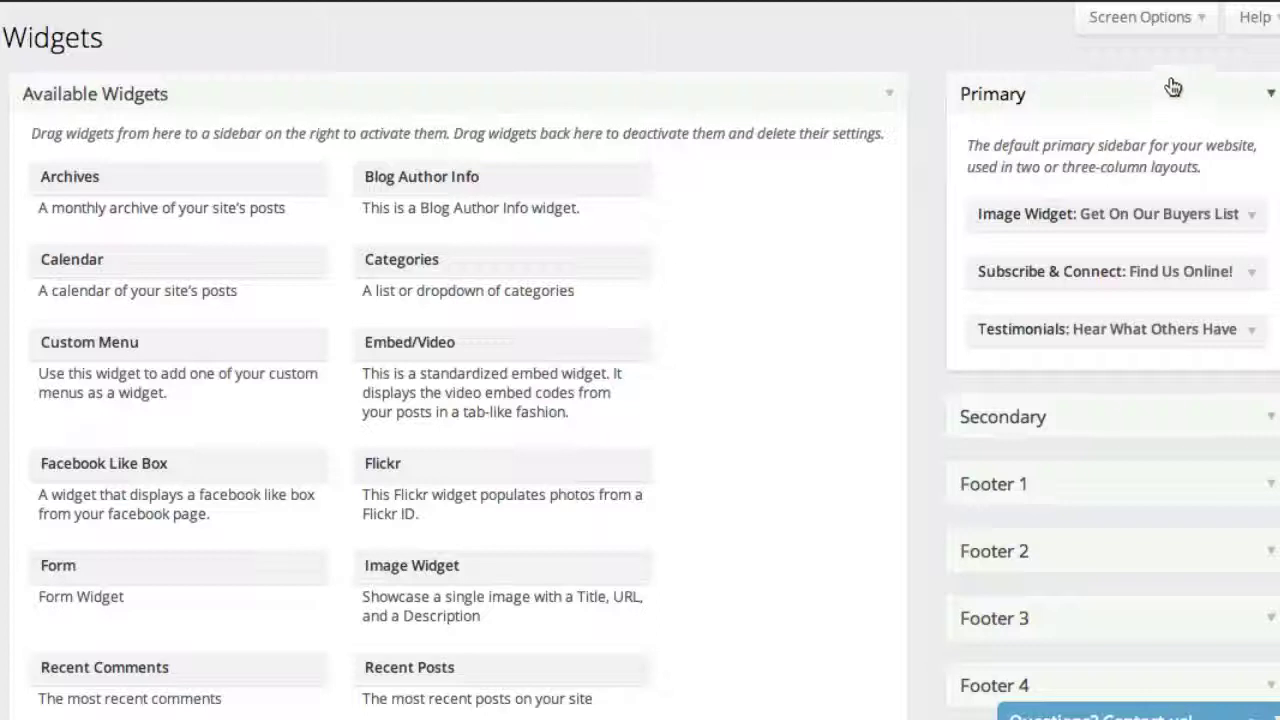
click(1236, 88)
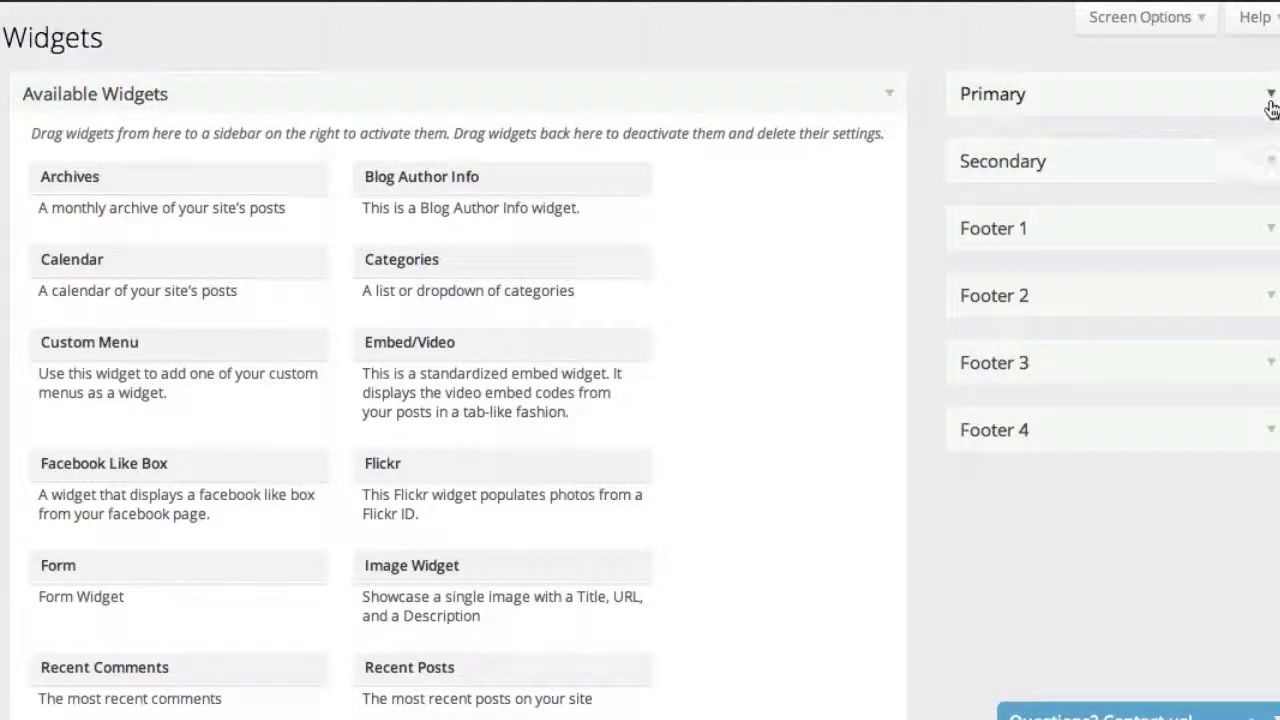
click(1270, 94)
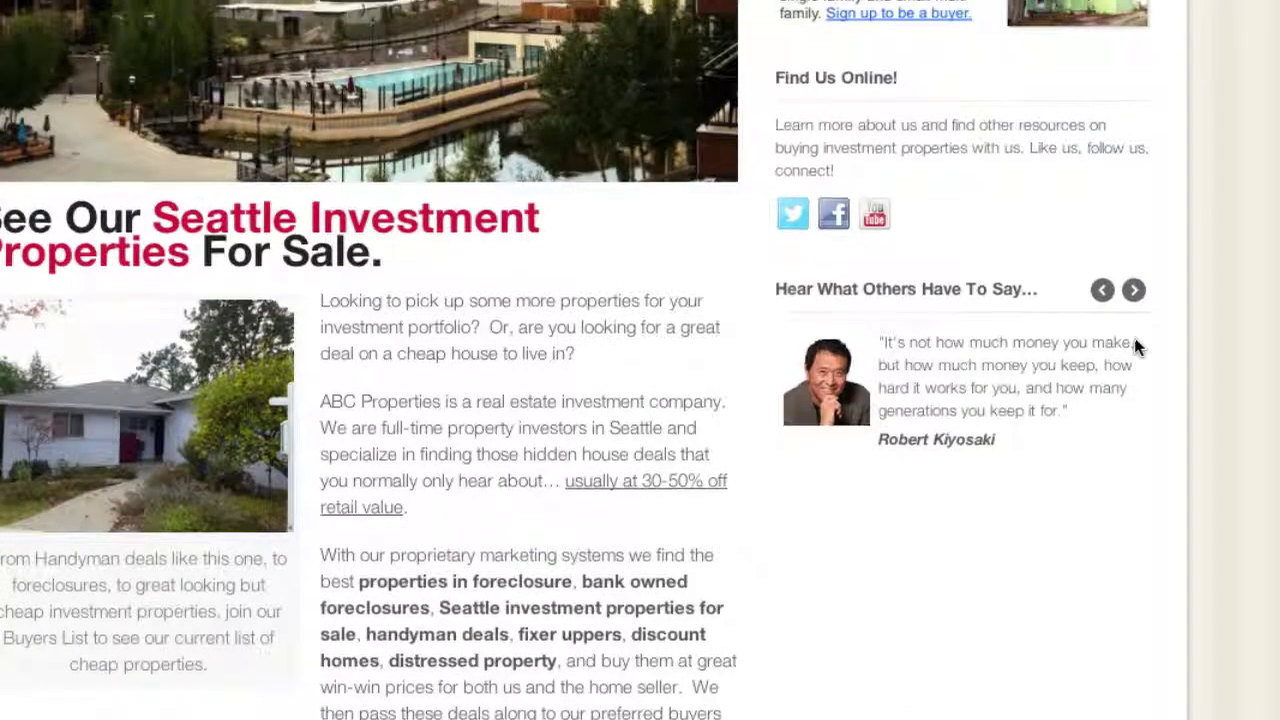
scroll(1140, 348, up, 5)
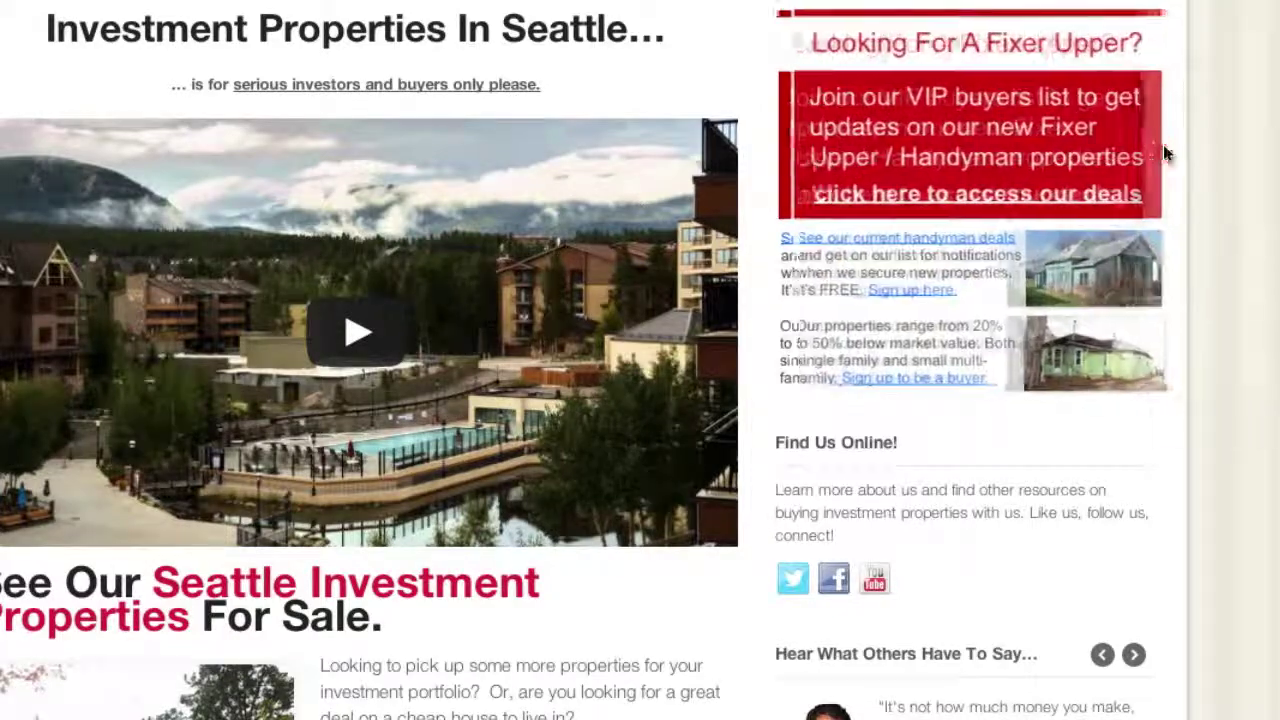
scroll(960, 218, down, 1)
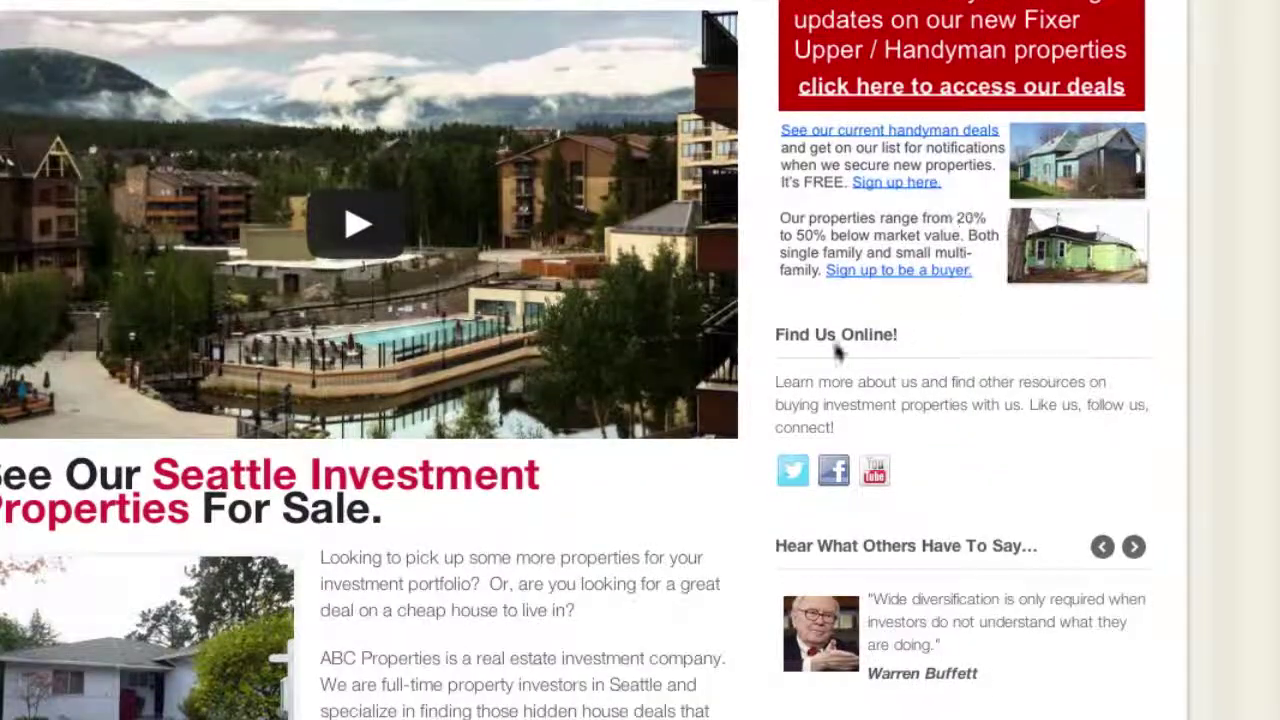
scroll(970, 408, down, 1)
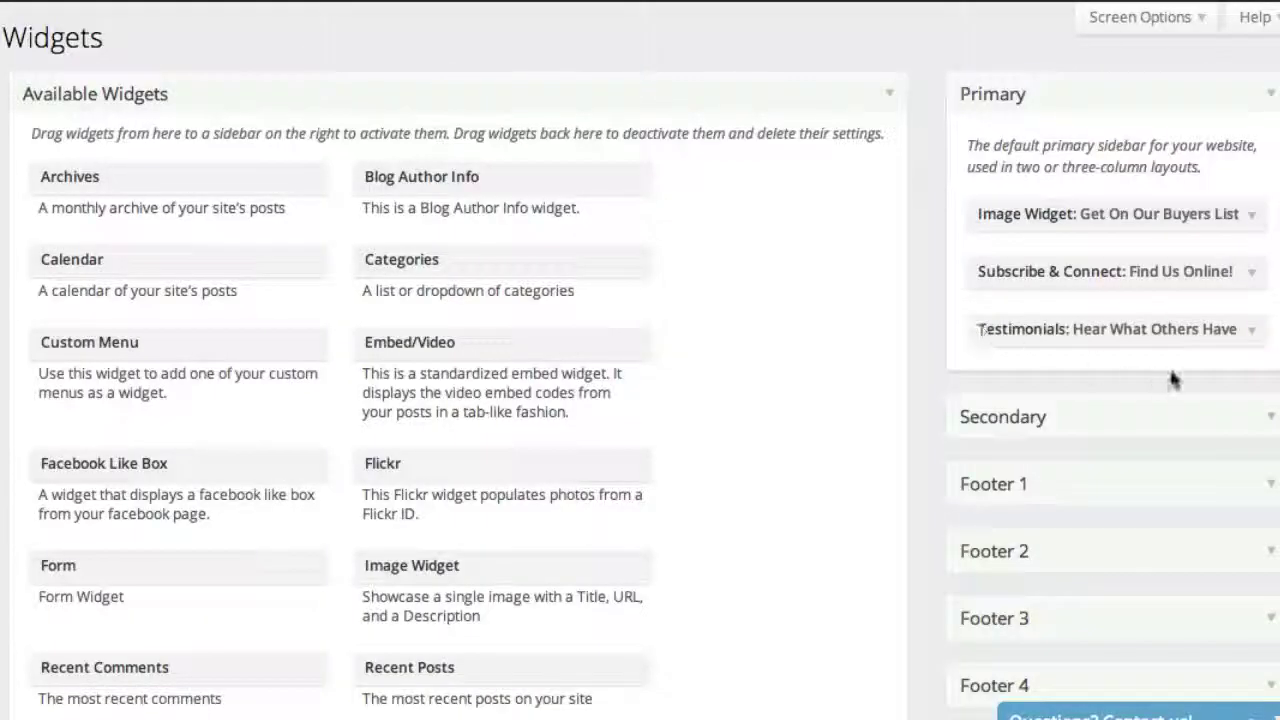
In the expanded Testimonials widget, change the title to 'Testimonials' and the limit from 5 to 10
click(1249, 333)
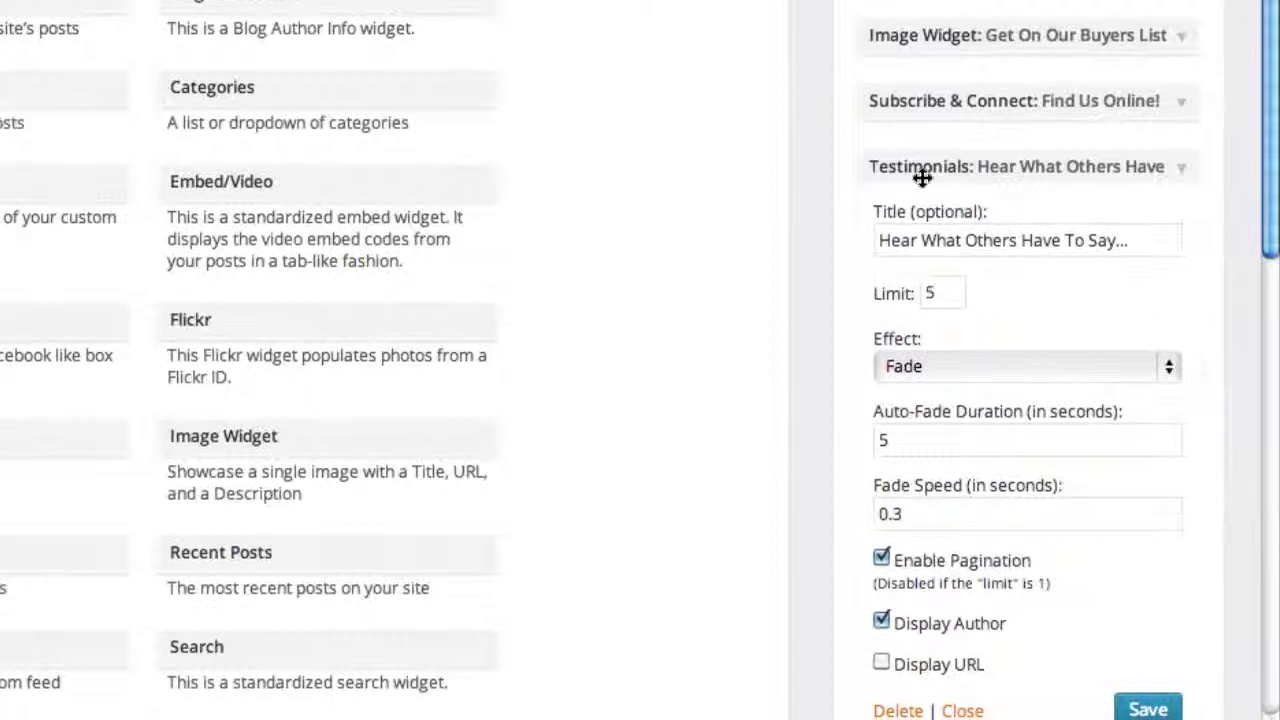
click(1133, 241)
triple_click(875, 247)
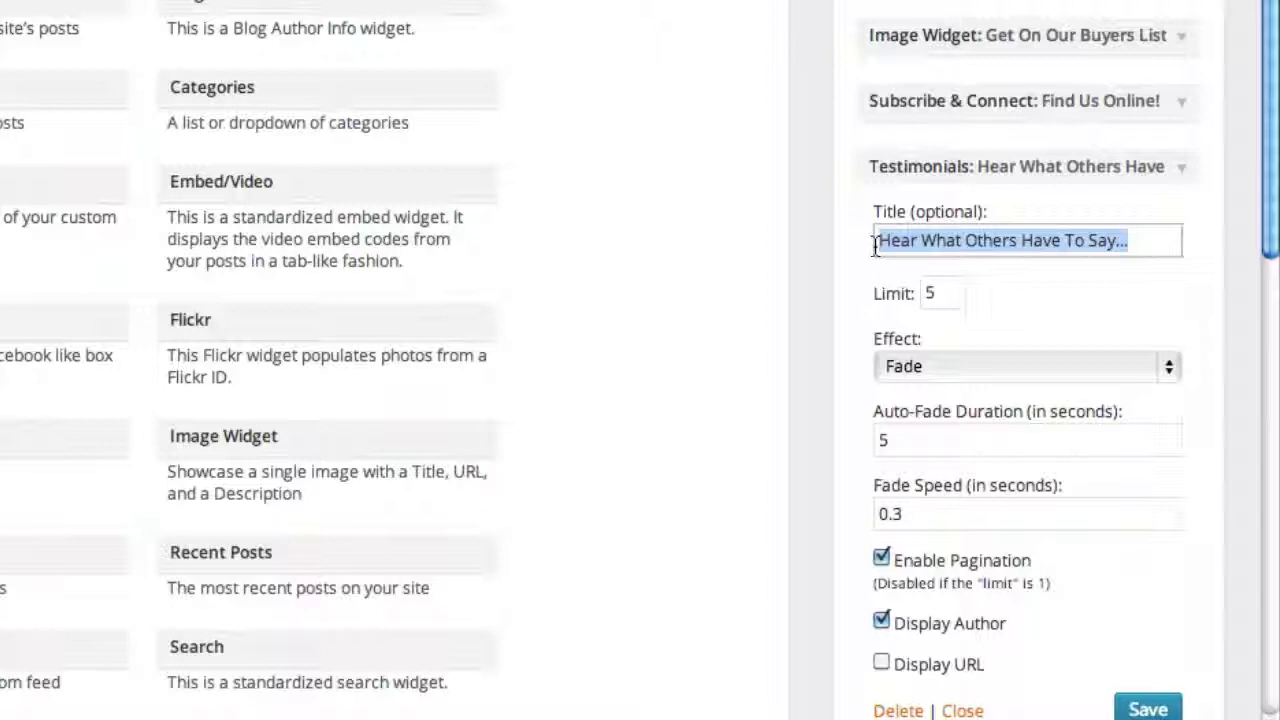
text(Testimo)
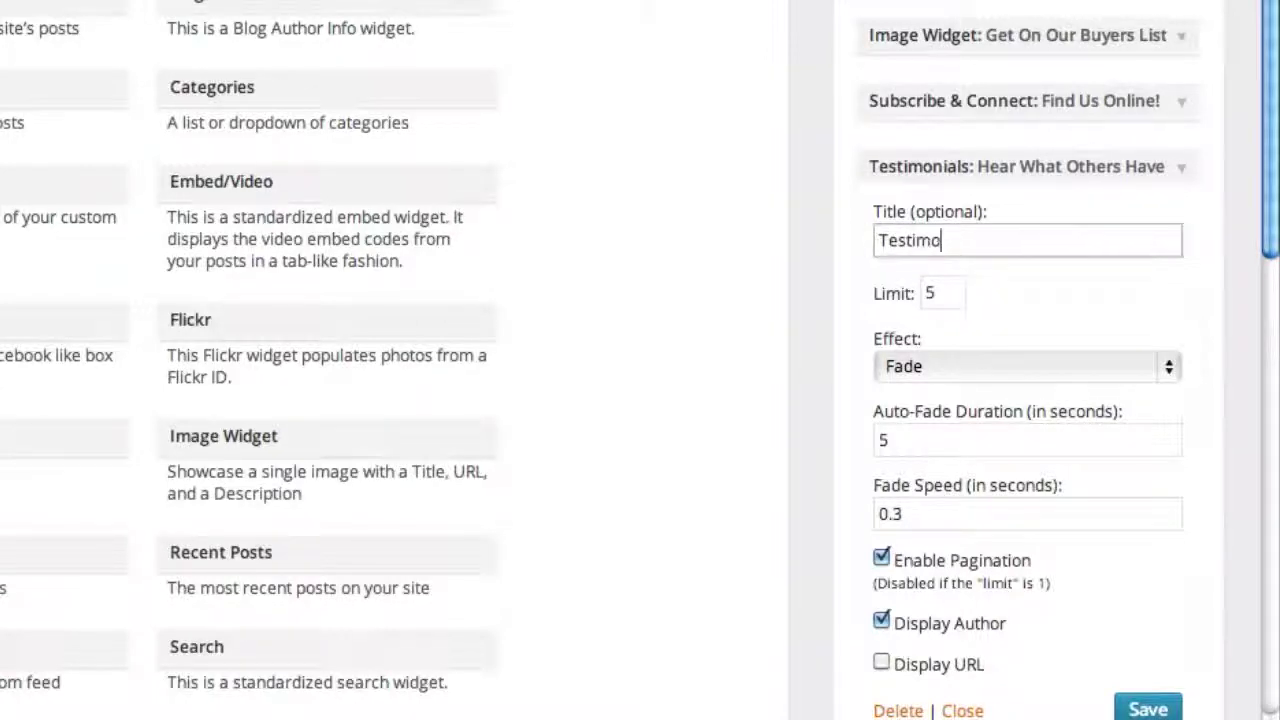
text(nials)
scroll(1218, 306, down, 1)
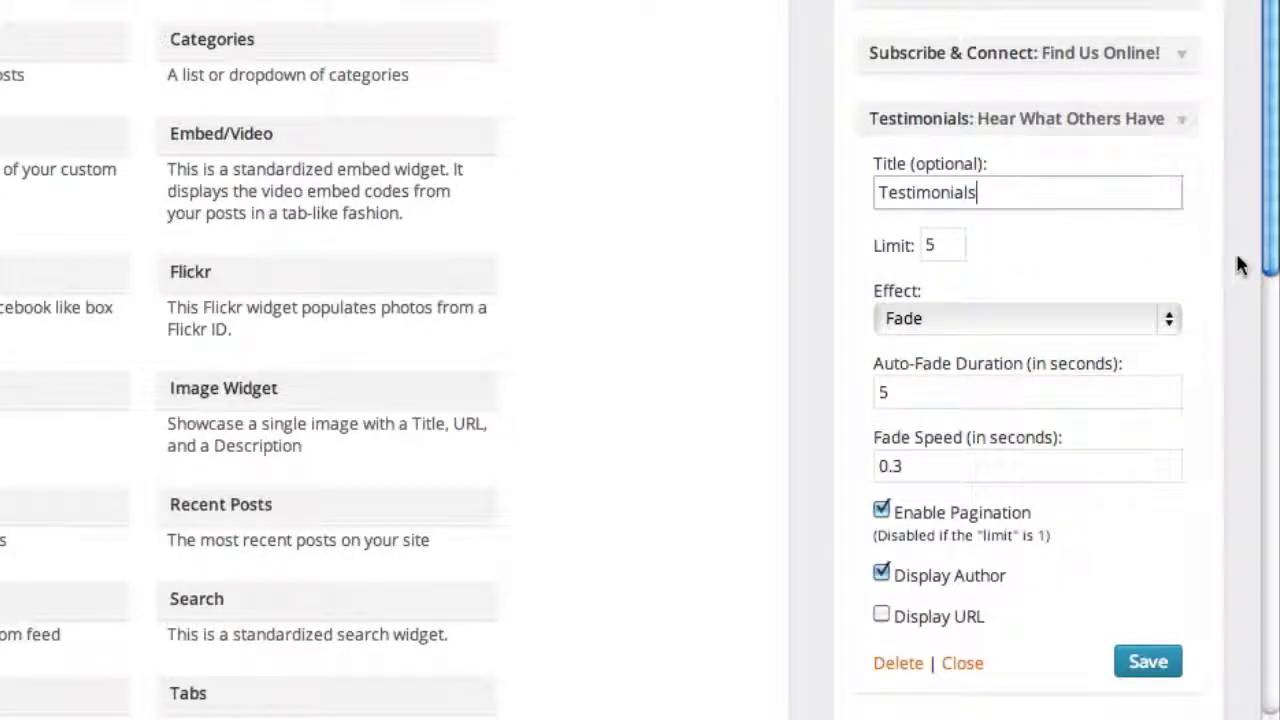
scroll(1240, 263, down, 1)
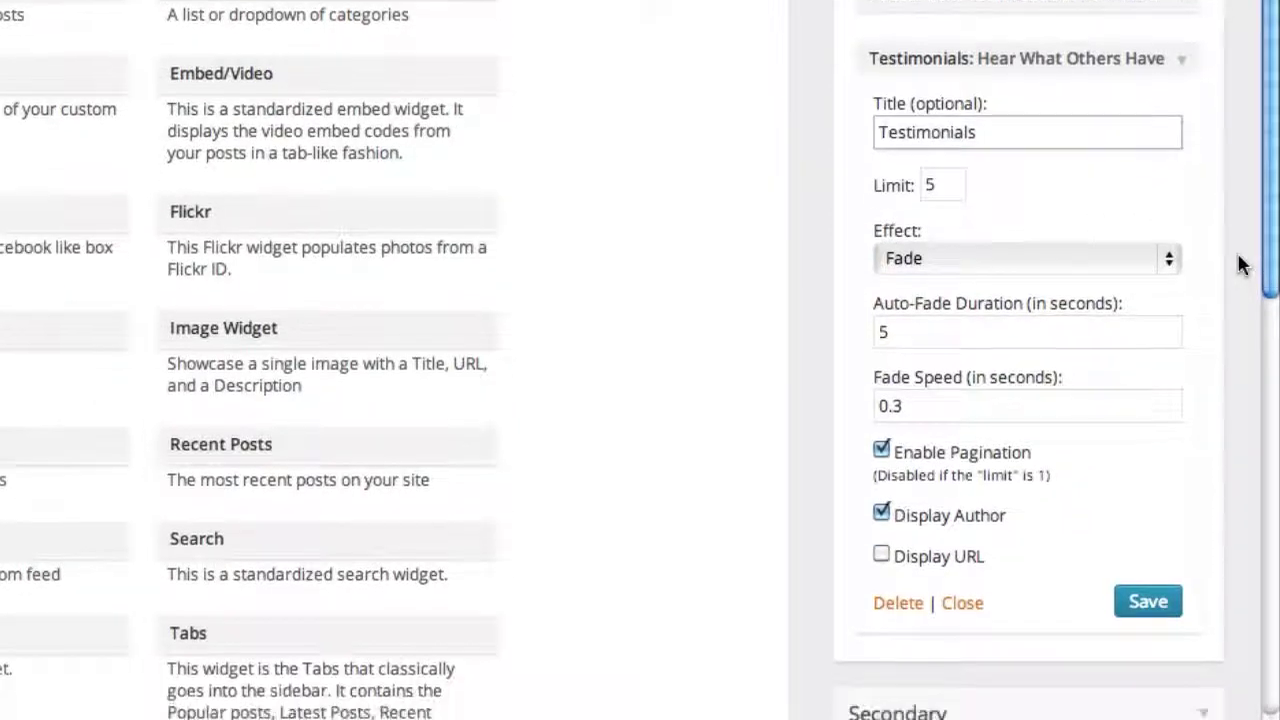
click(950, 190)
double_click(930, 185)
text(10)
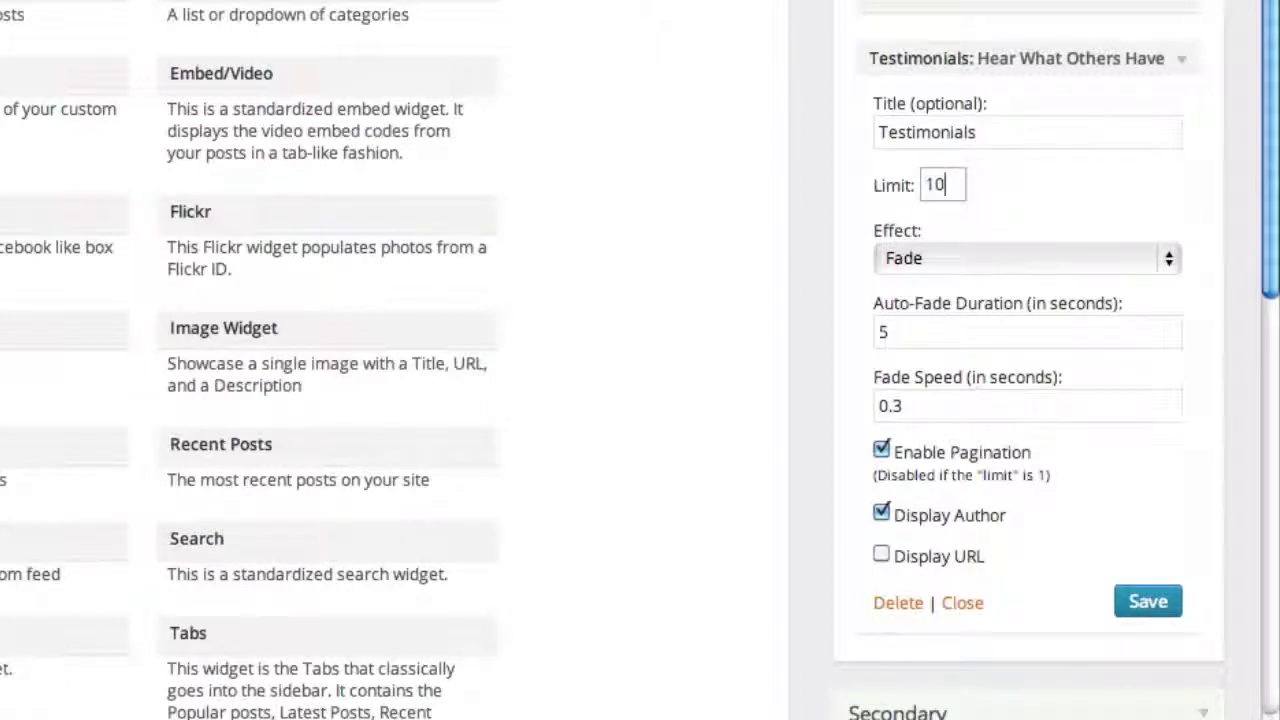
click(1171, 216)
scroll(1222, 190, down, 1)
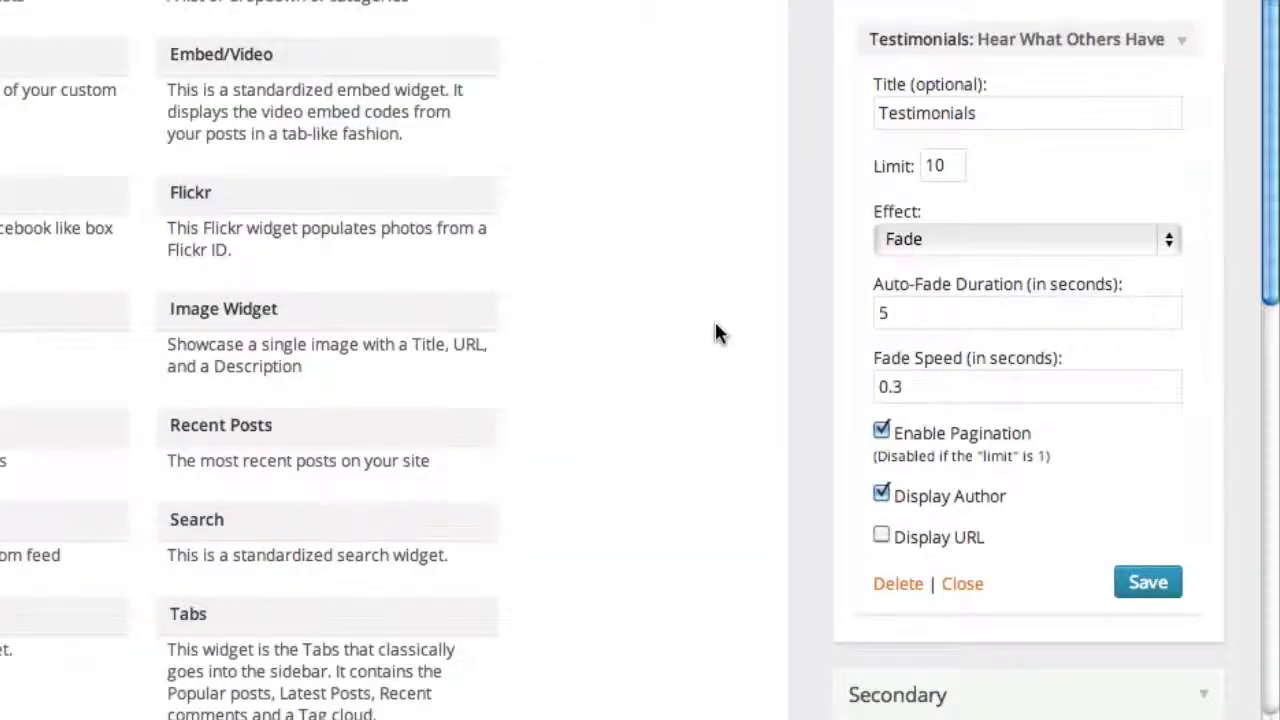
click(951, 232)
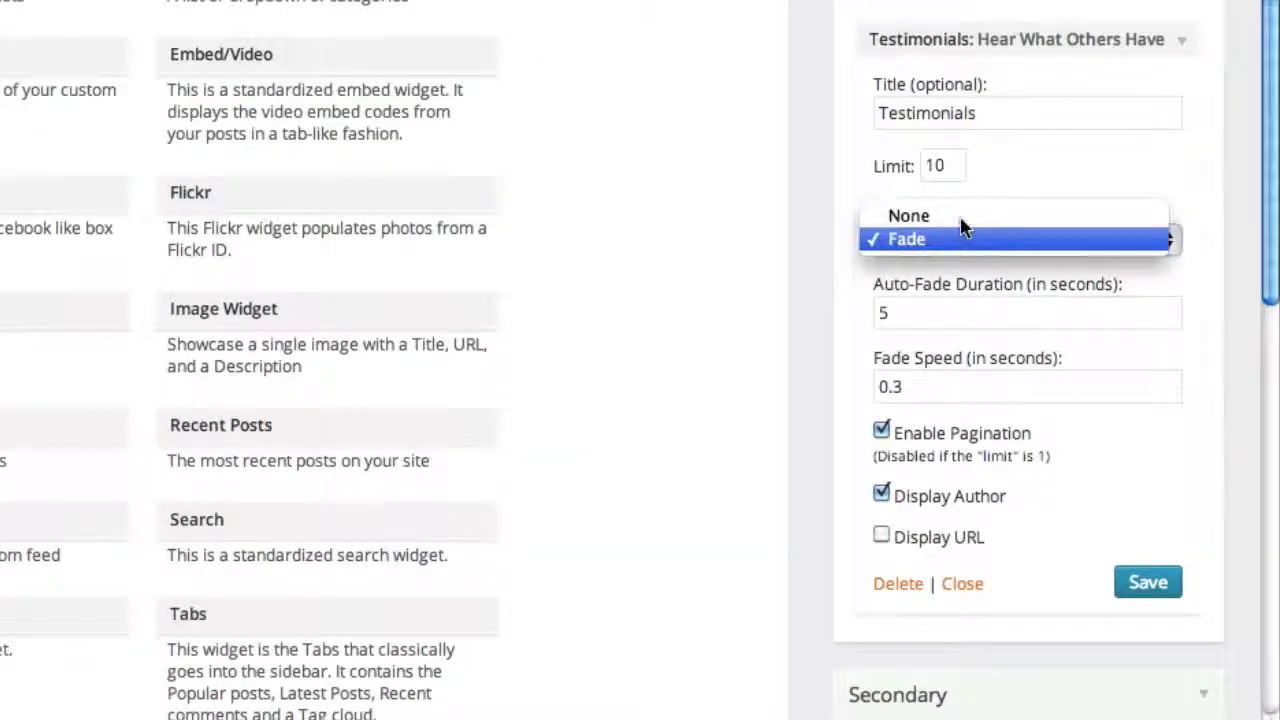
click(958, 217)
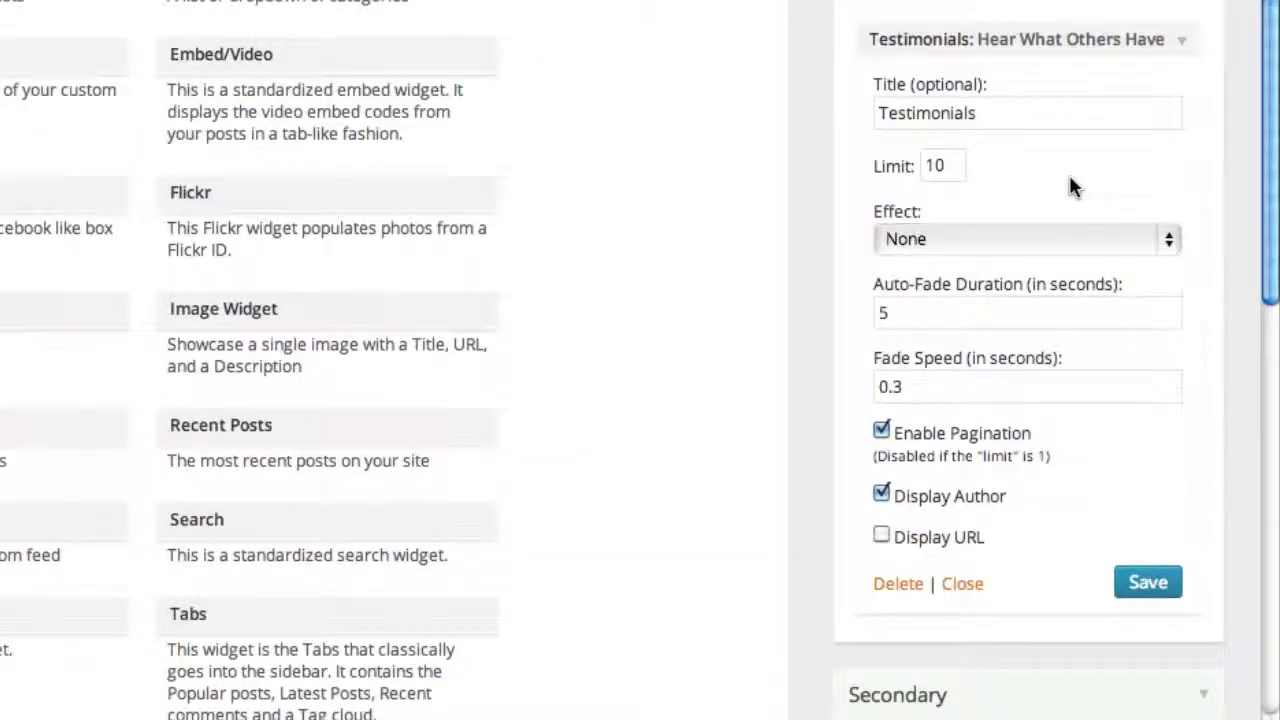
click(1020, 246)
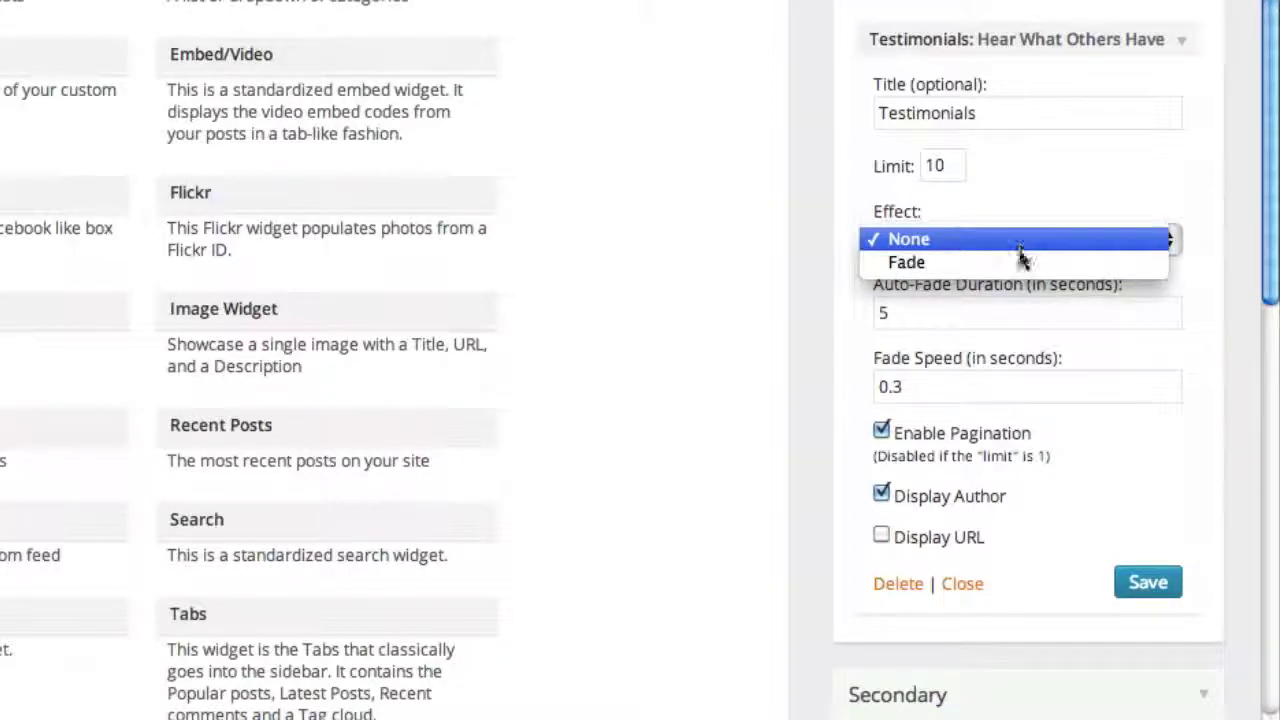
click(1022, 266)
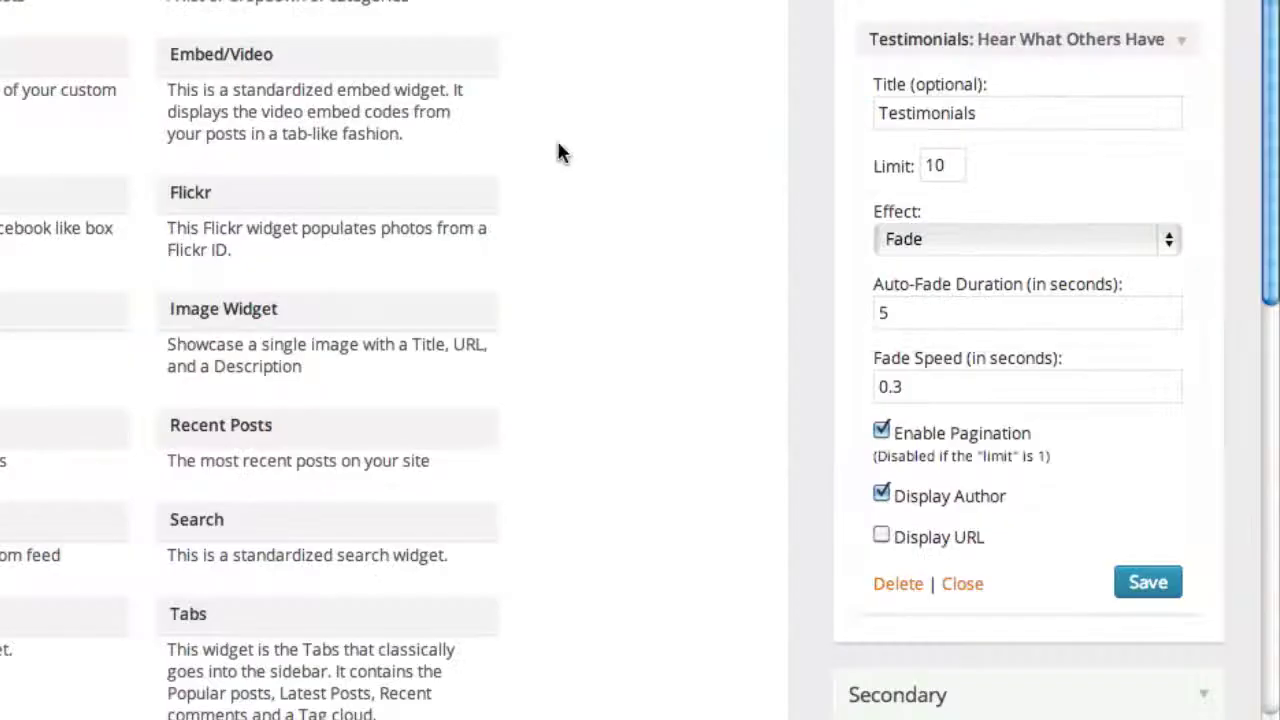
drag(985, 318, 879, 316)
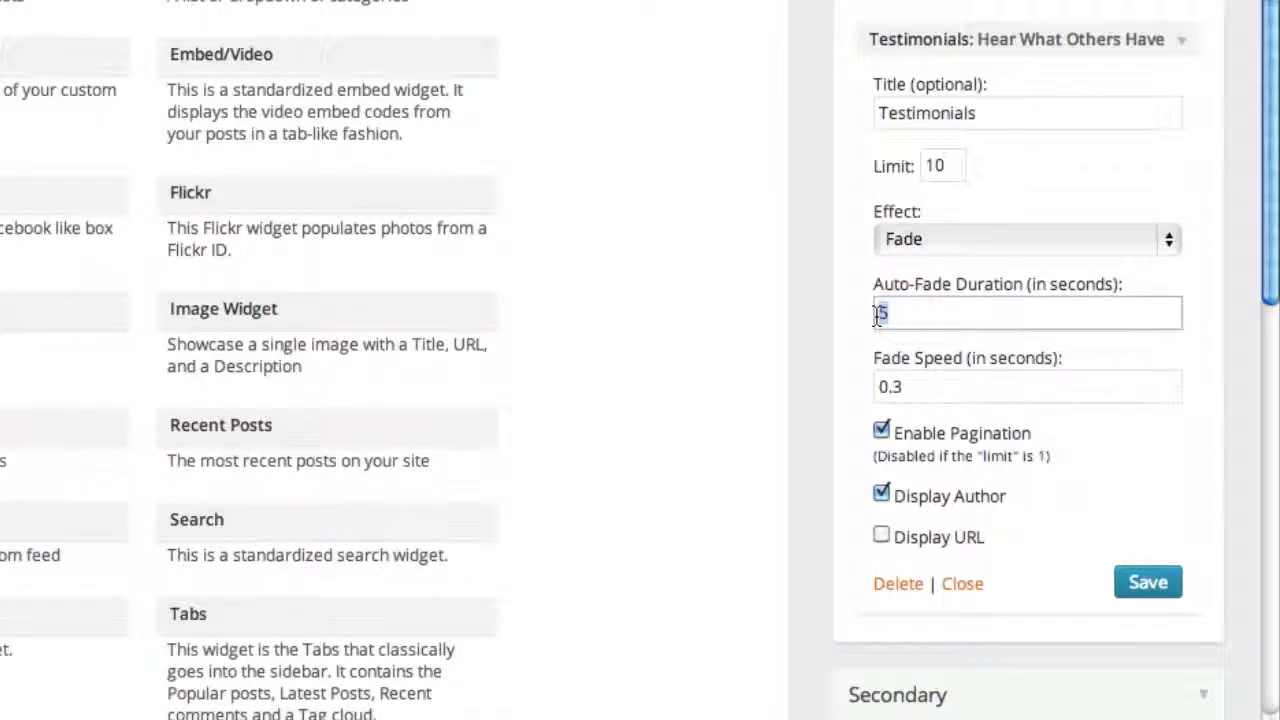
click(891, 314)
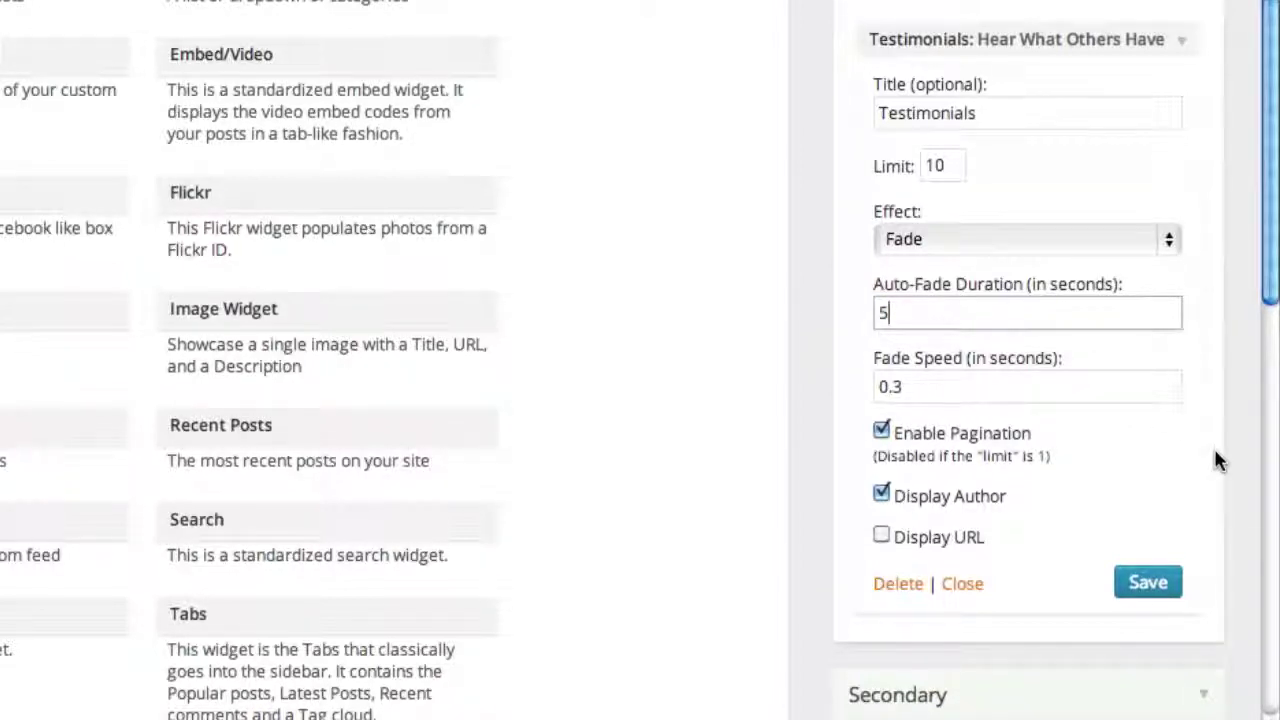
scroll(1212, 450, down, 1)
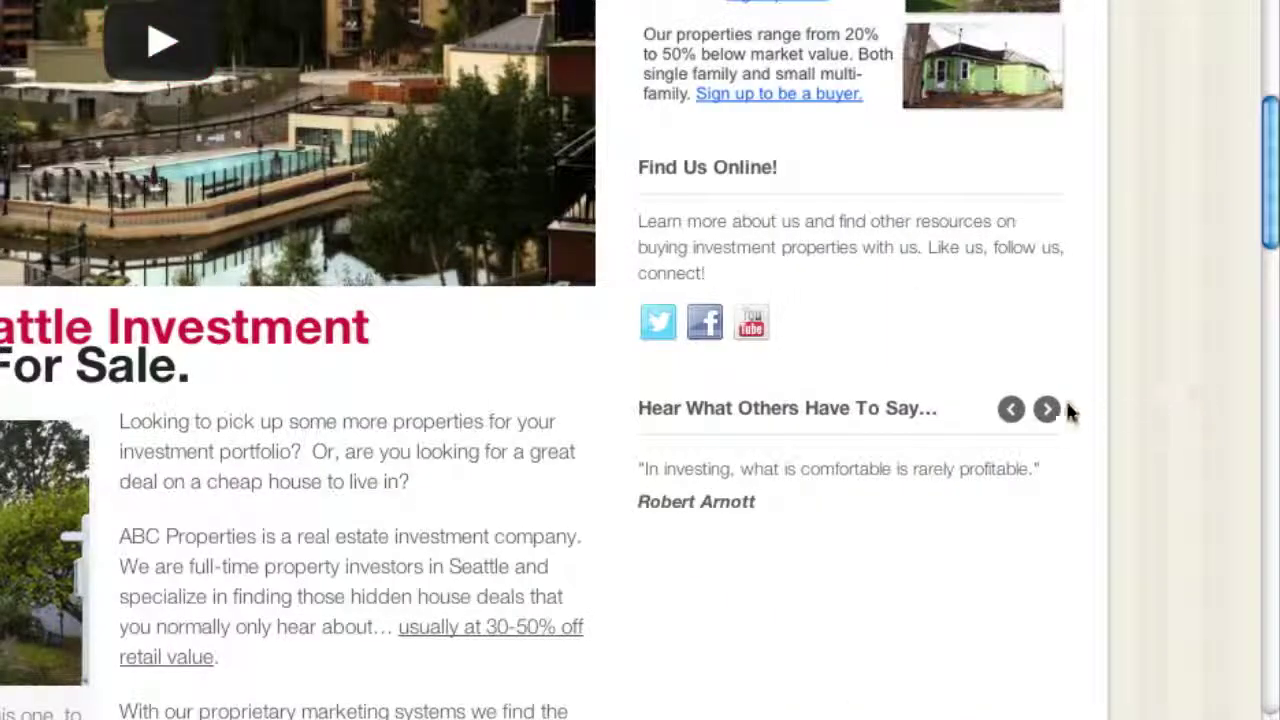
Advance the sidebar testimonial carousel through four quotes
click(1048, 410)
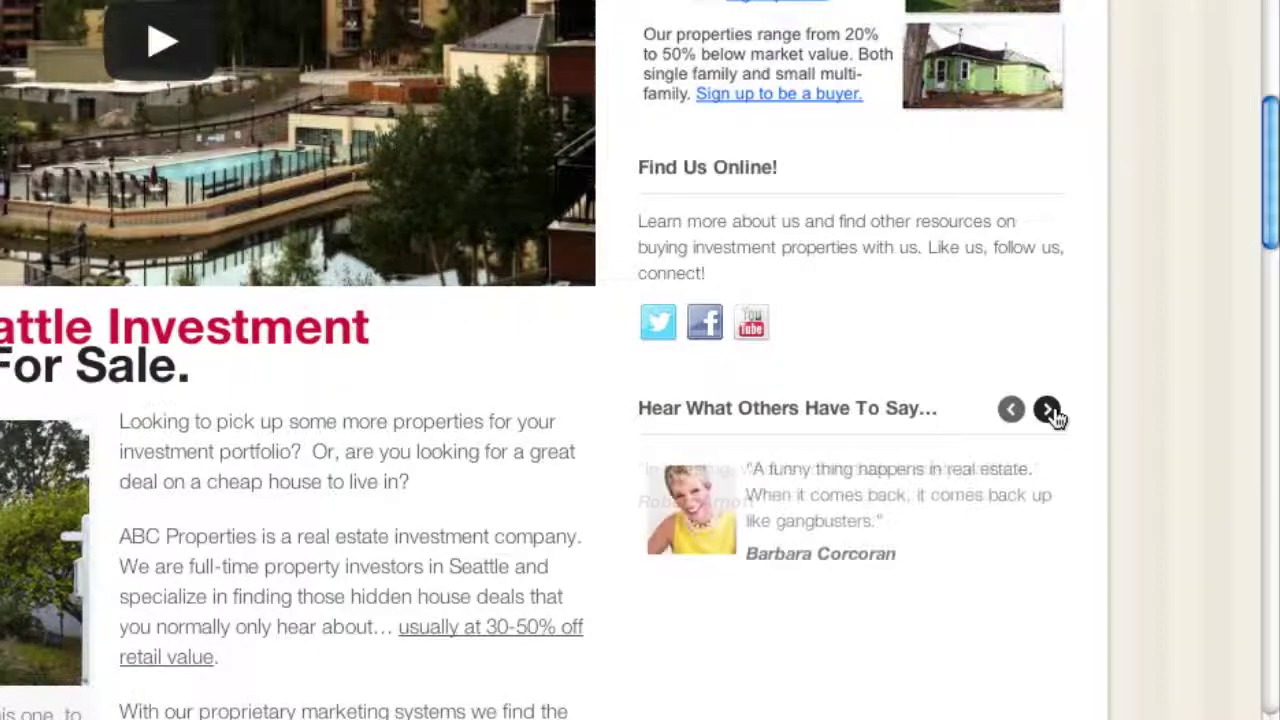
click(1048, 410)
click(1048, 410)
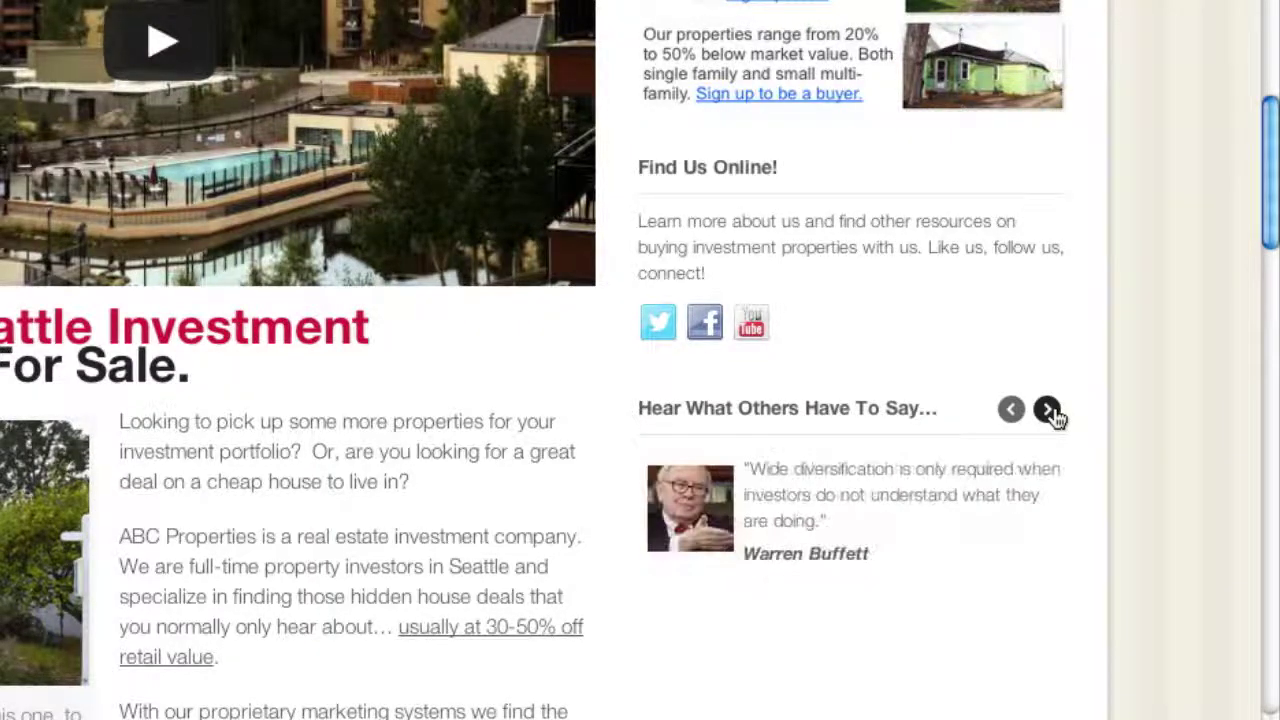
click(1048, 410)
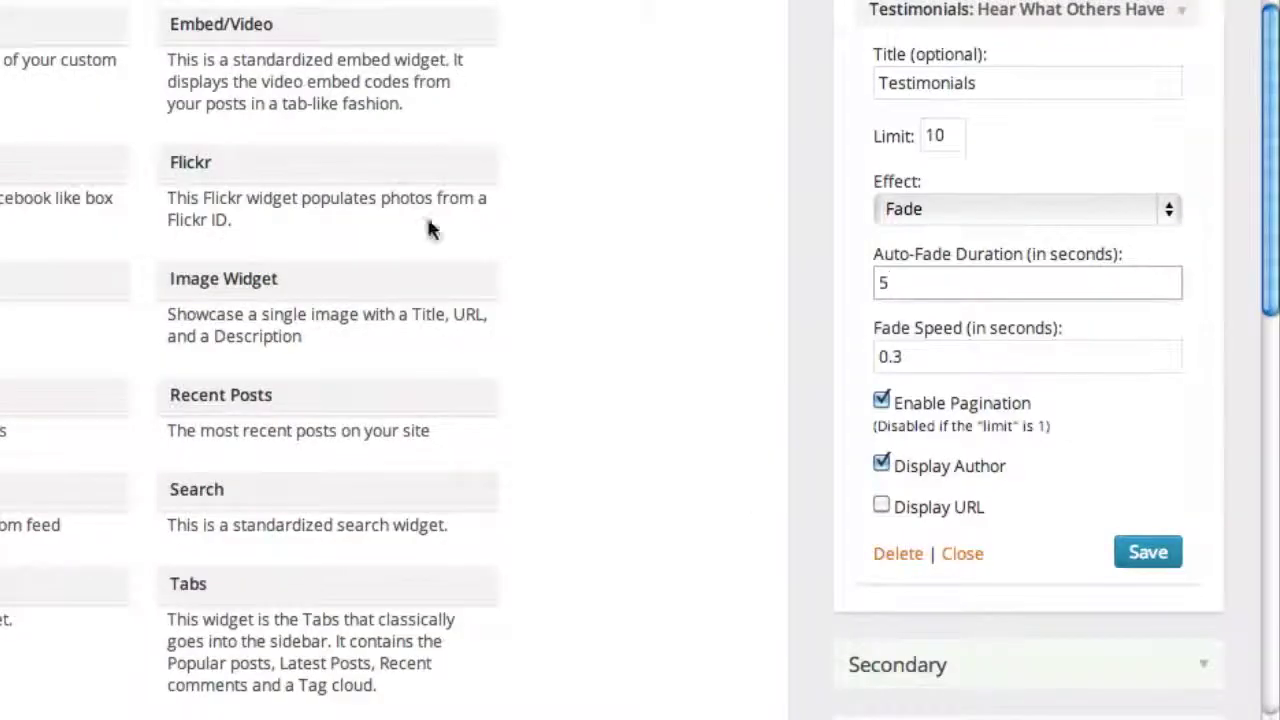
Toggle Enable Pagination off and back on, then save the Testimonials widget
click(881, 402)
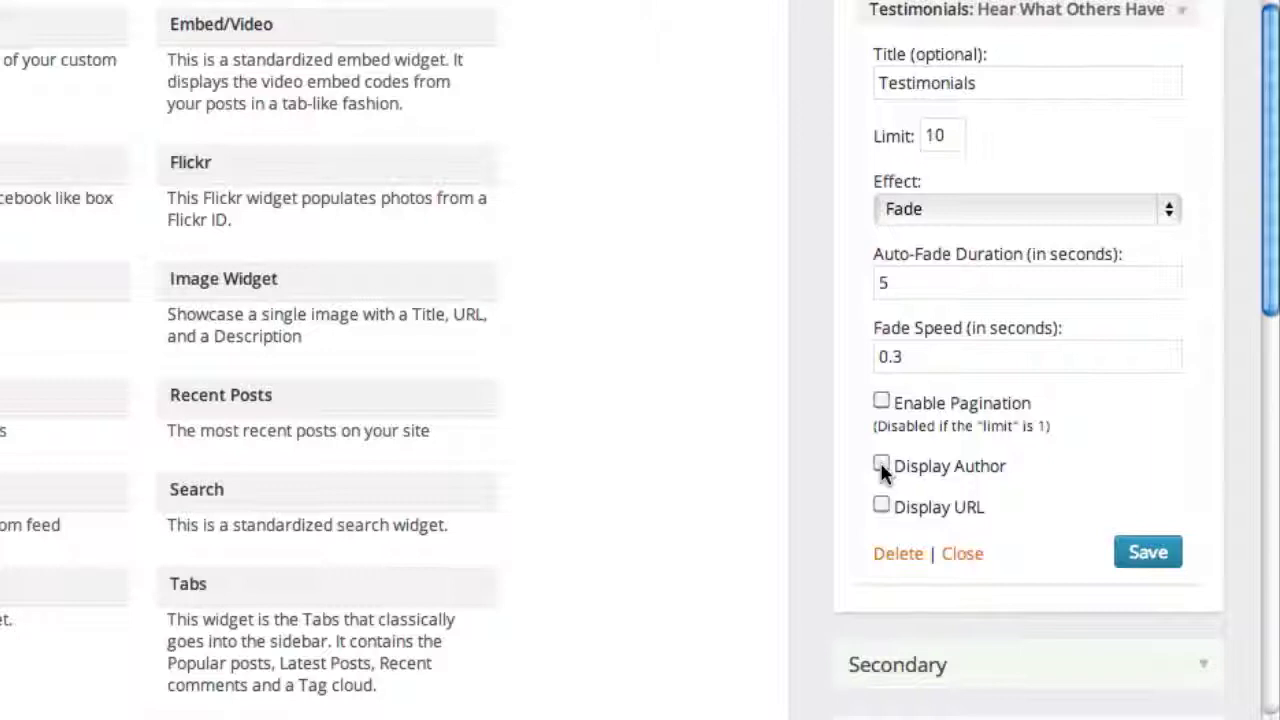
click(881, 401)
click(1170, 556)
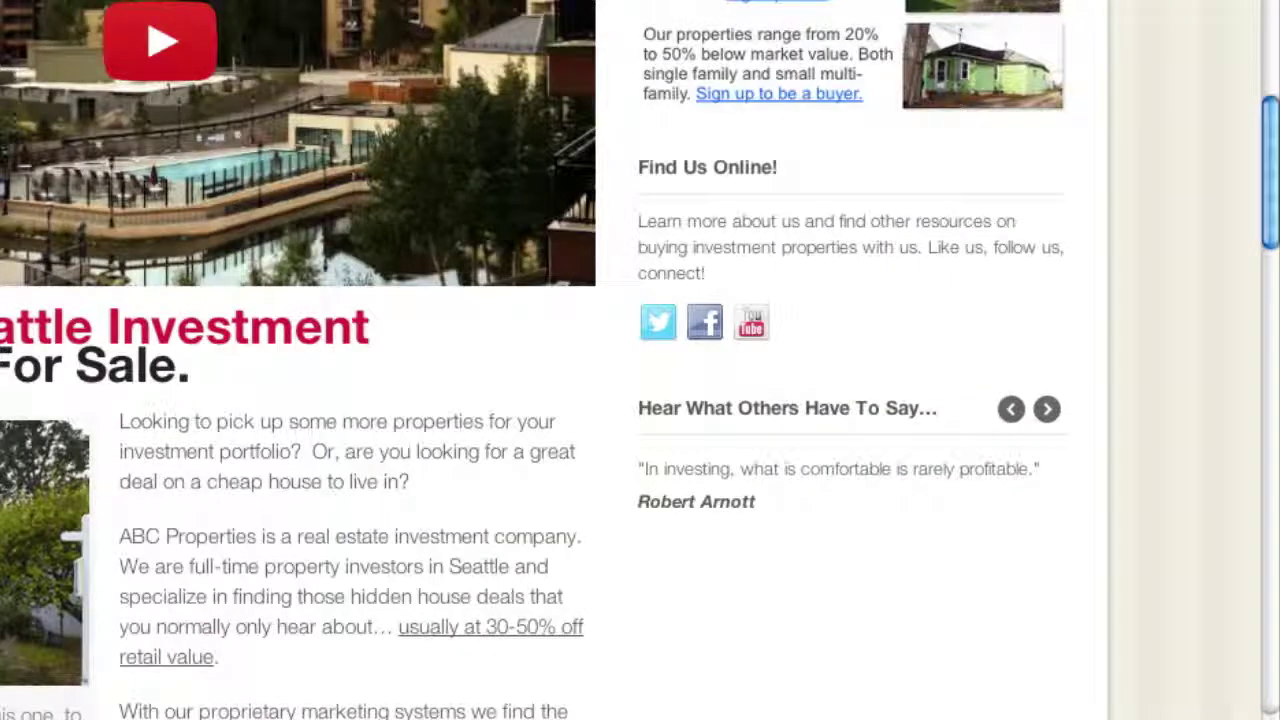
Reload the live site and scroll to the sidebar Testimonials widget showing the new quote
click(546, 629)
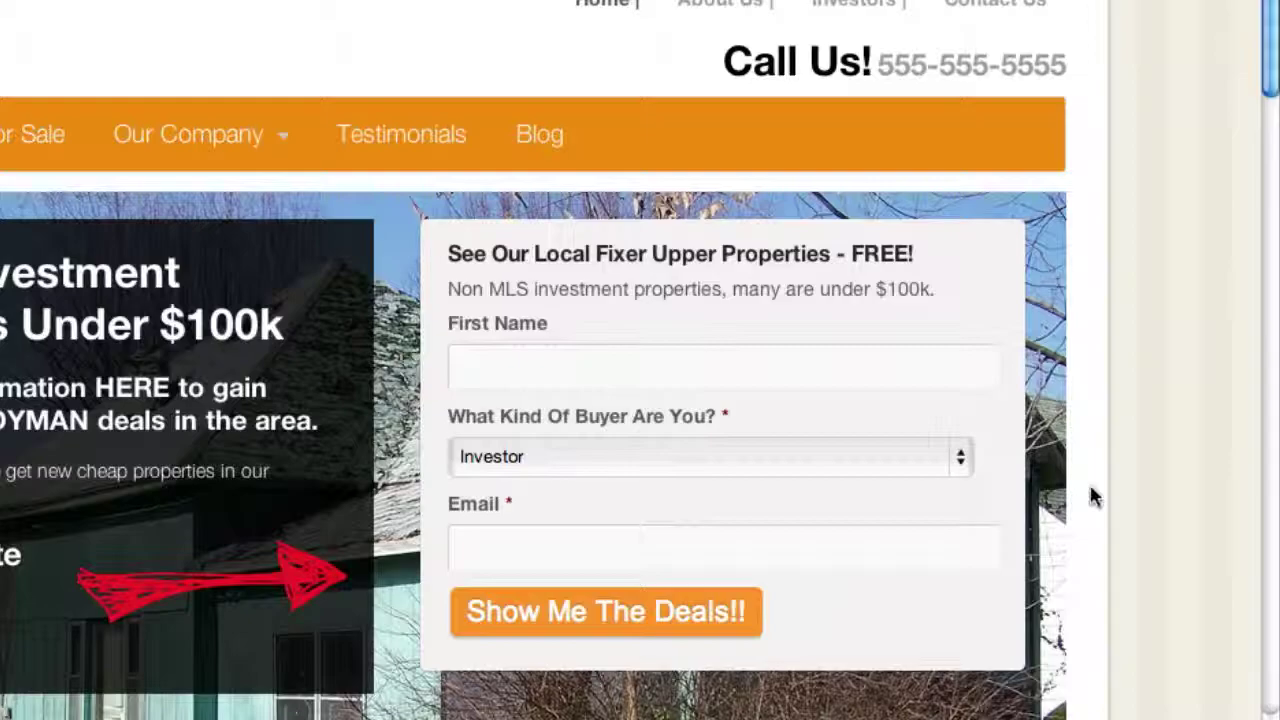
scroll(1089, 482, down, 10)
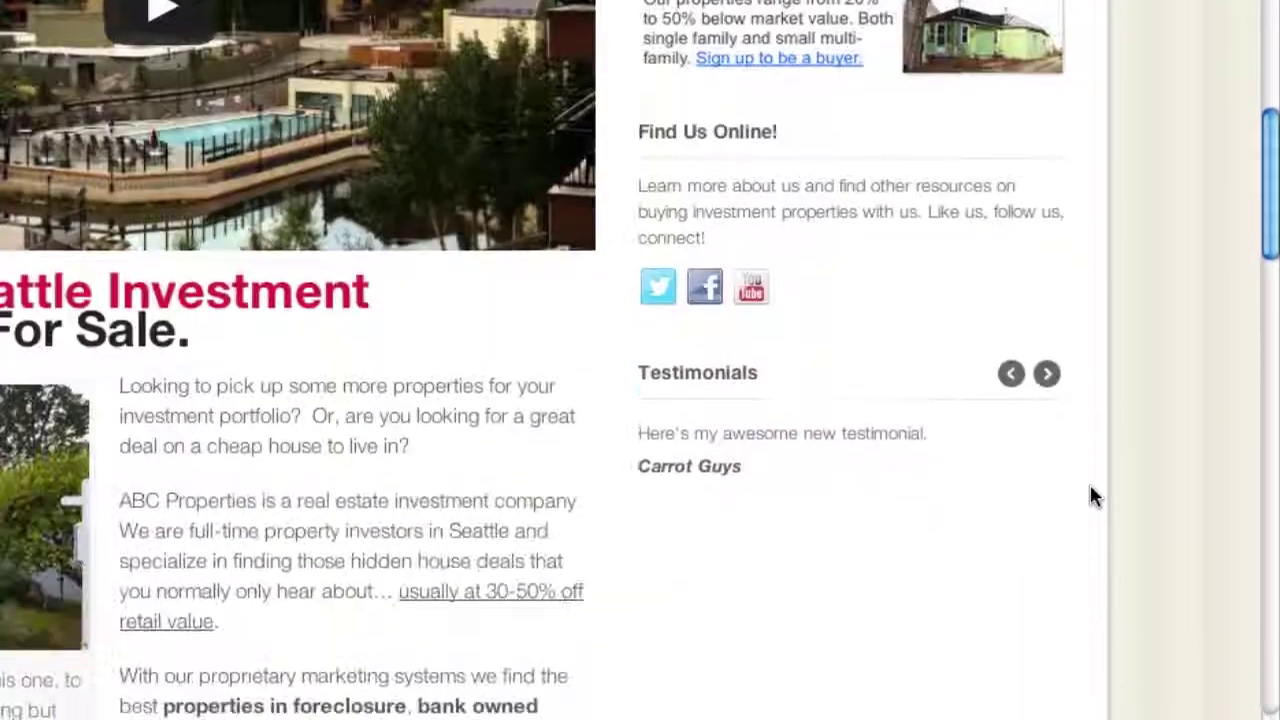
scroll(1089, 482, down, 1)
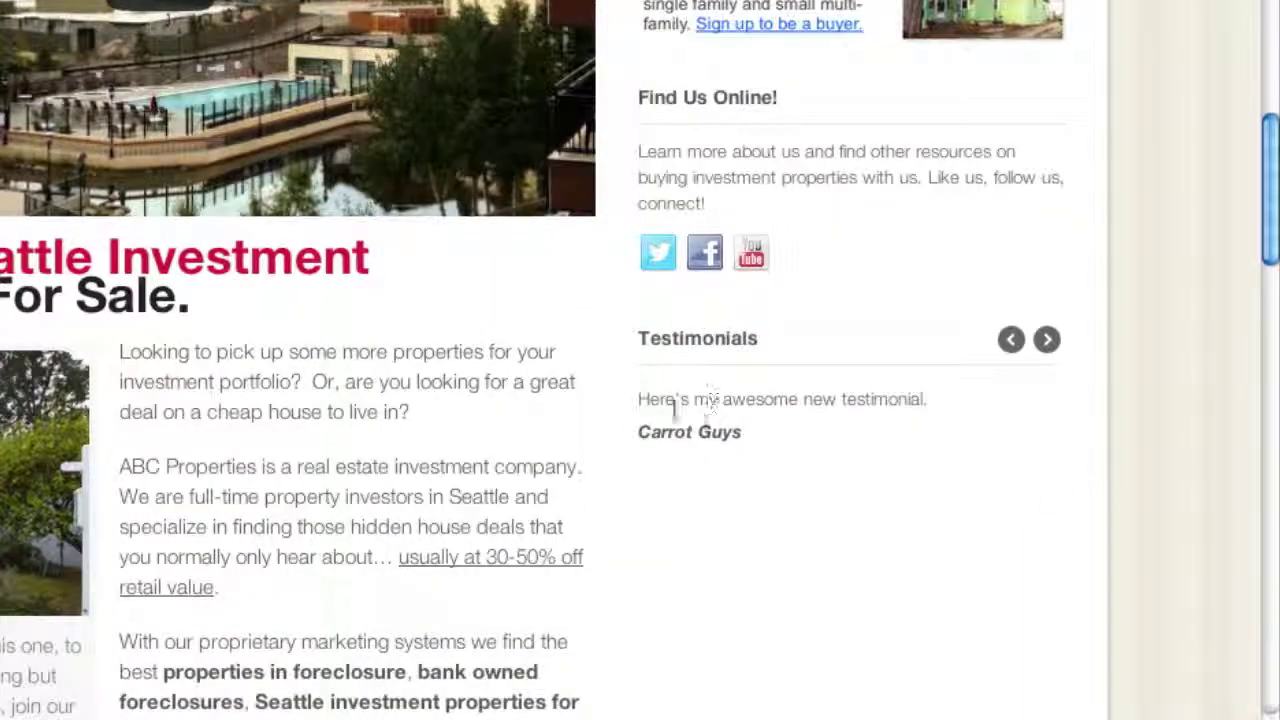